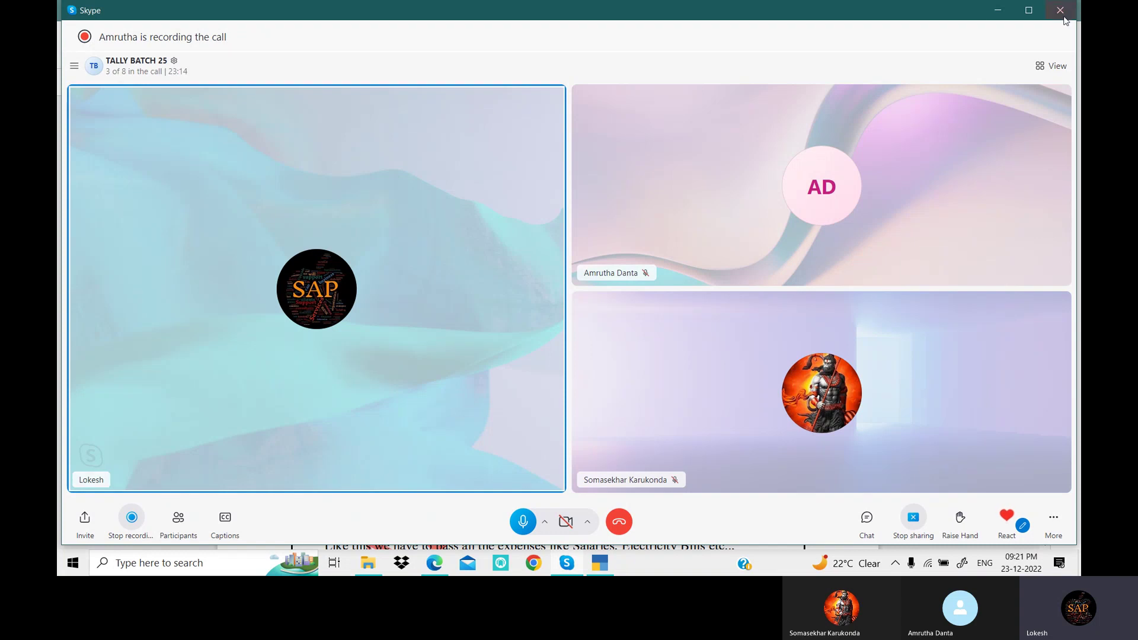
# Switch to TallyPrime and make SERVICE COMPANIES (22-23) the active company
pyautogui.click(998, 11)
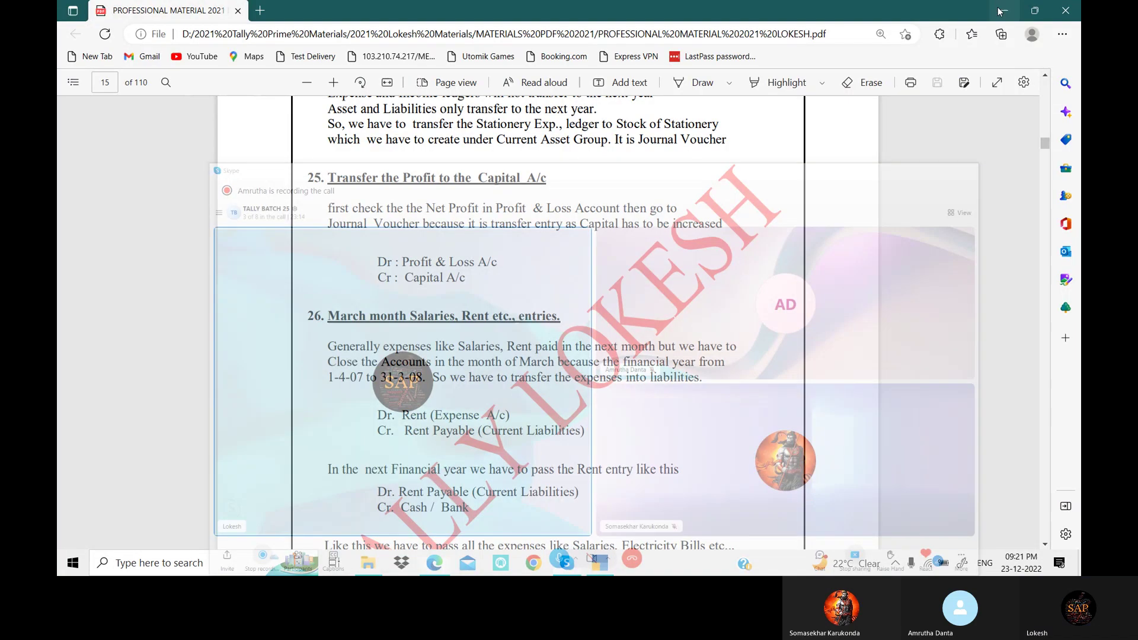
pyautogui.hotkey('alt', 'Tab')
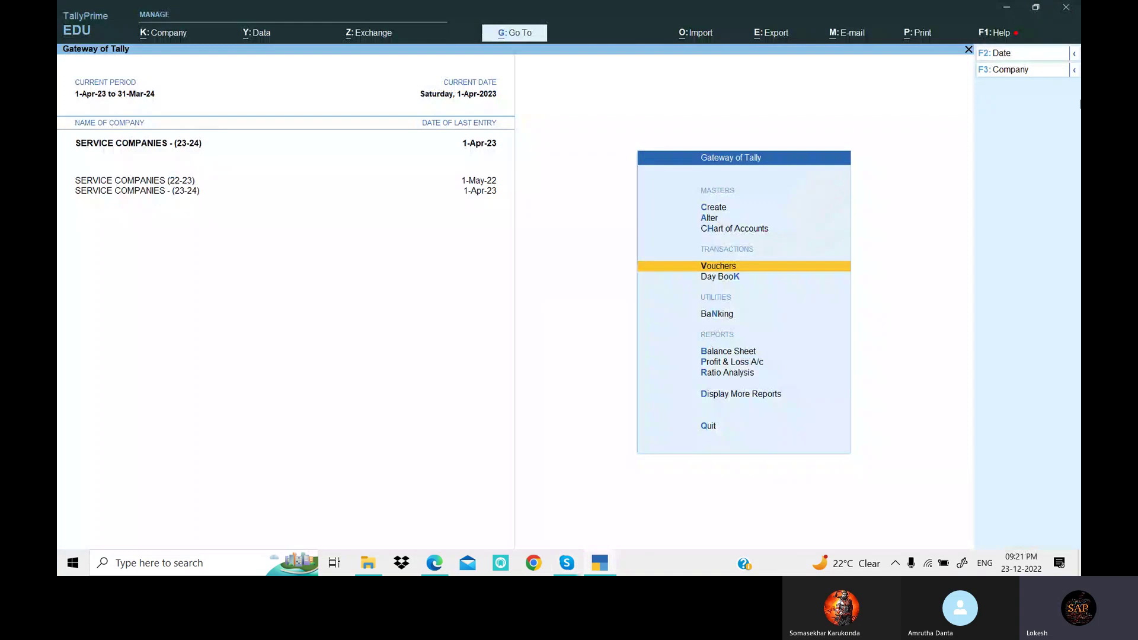
pyautogui.click(1020, 73)
pyautogui.press('Up')
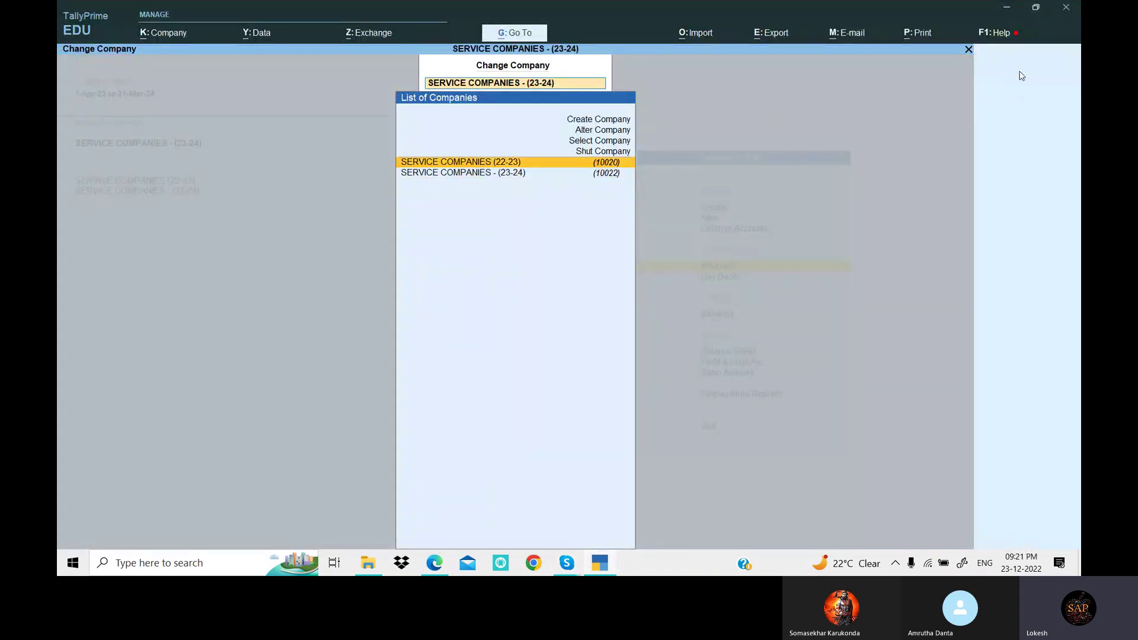
pyautogui.press('Return')
pyautogui.press('Return')
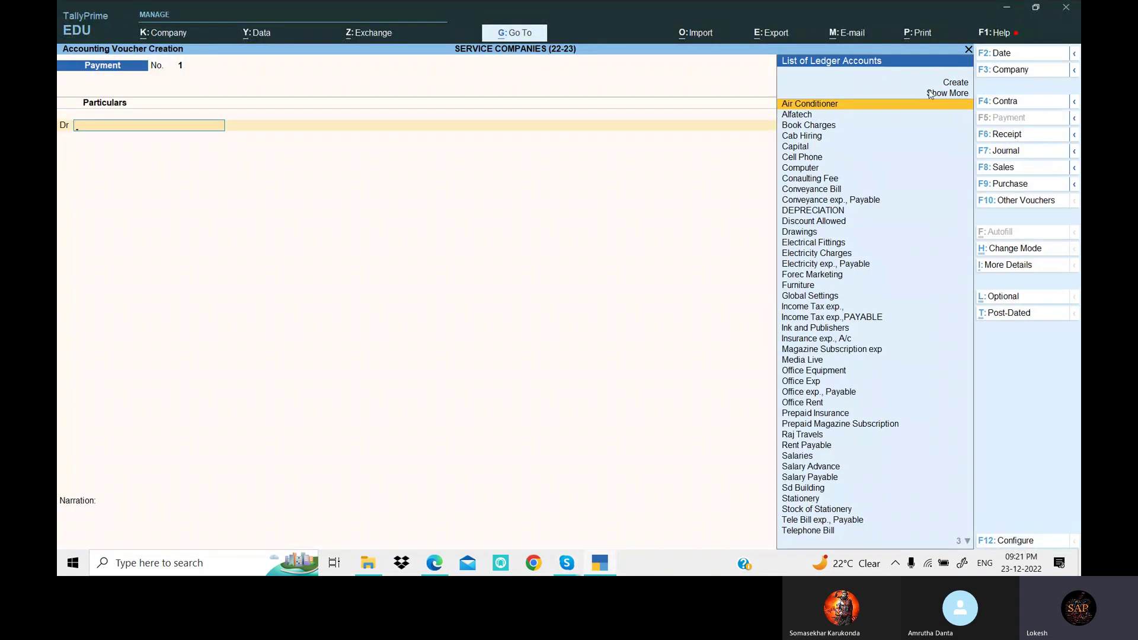
pyautogui.press('Escape')
# Shut the company SERVICE COMPANIES (22-23)
pyautogui.click(1008, 71)
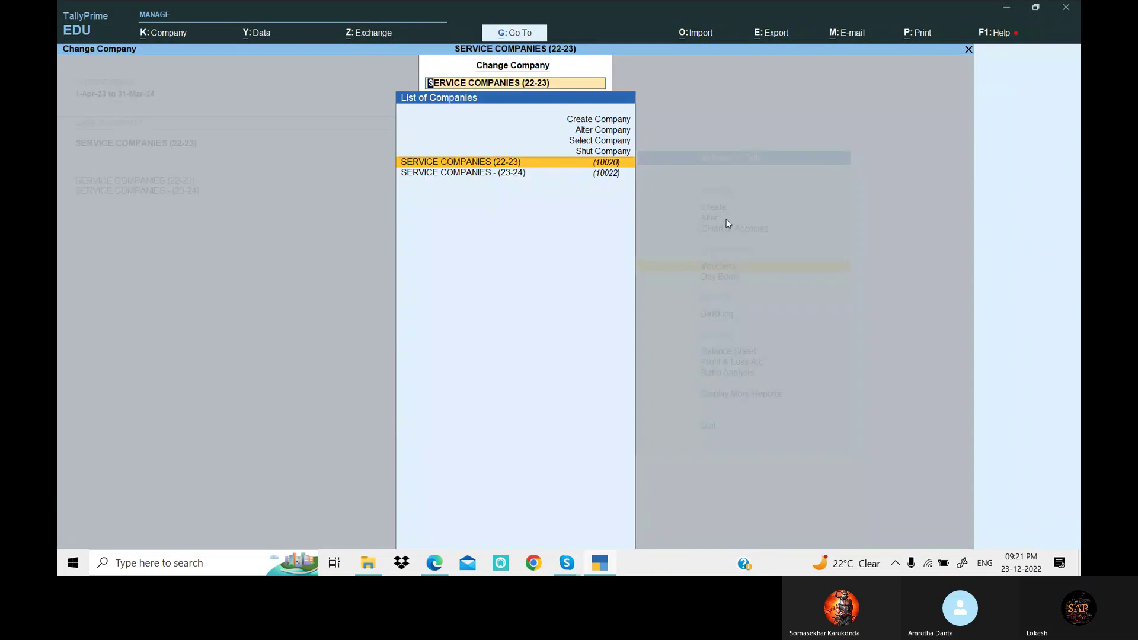
pyautogui.press('Up')
pyautogui.press('Return')
pyautogui.press('Return')
pyautogui.press('Return')
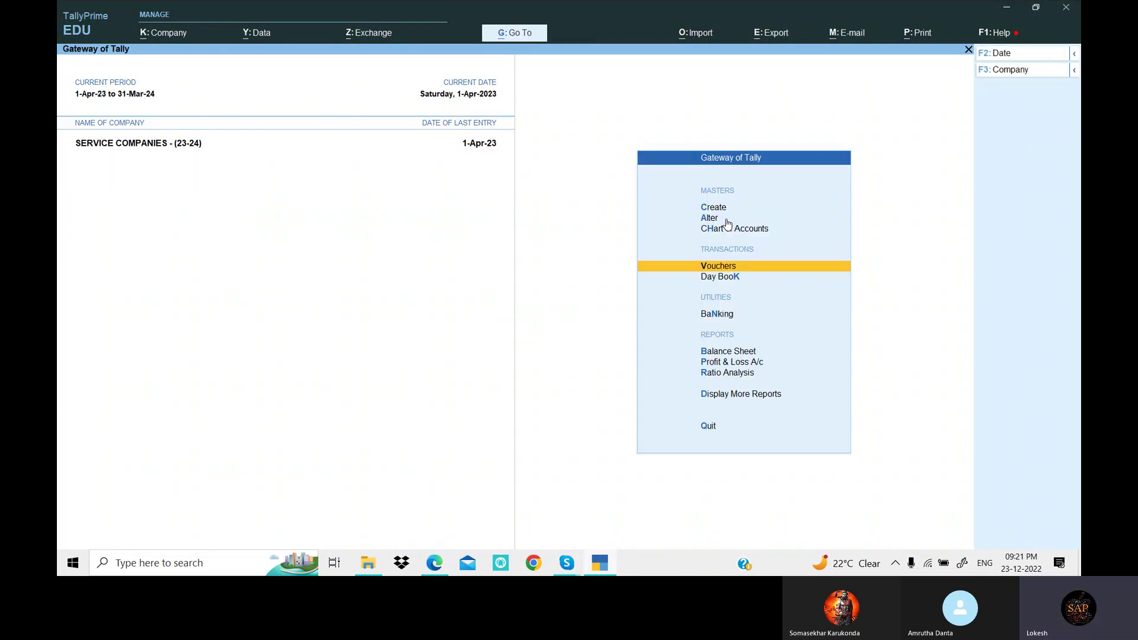
# Shut the company SERVICE COMPANIES - (23-24) and open KADAPA HOME APPLIANCES
pyautogui.click(1026, 76)
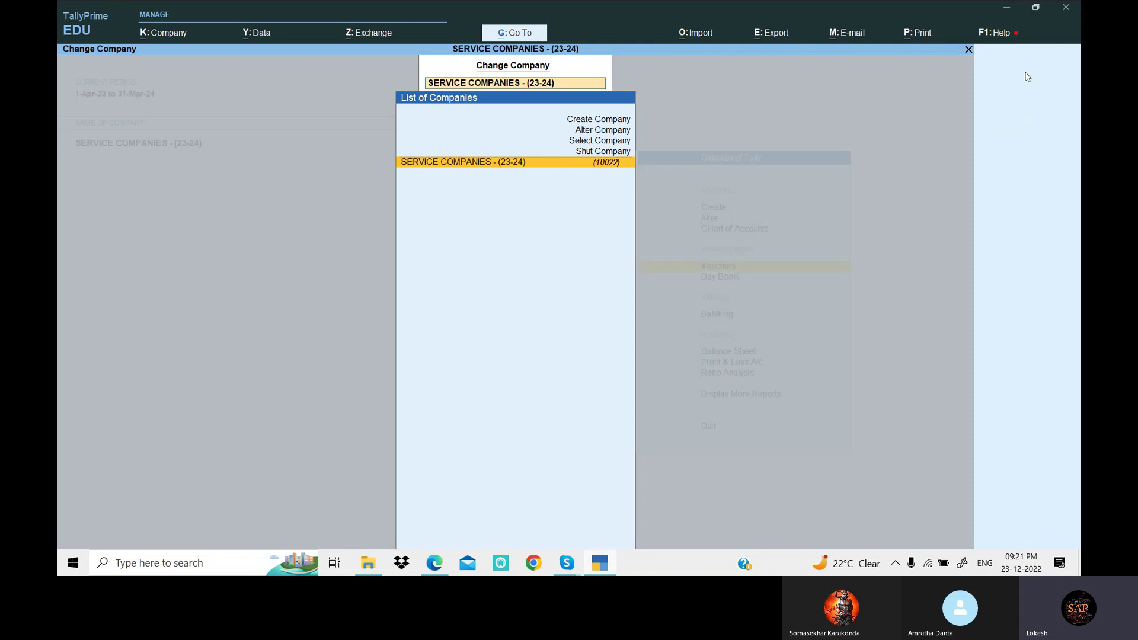
pyautogui.press('Up')
pyautogui.press('Return')
pyautogui.press('Return')
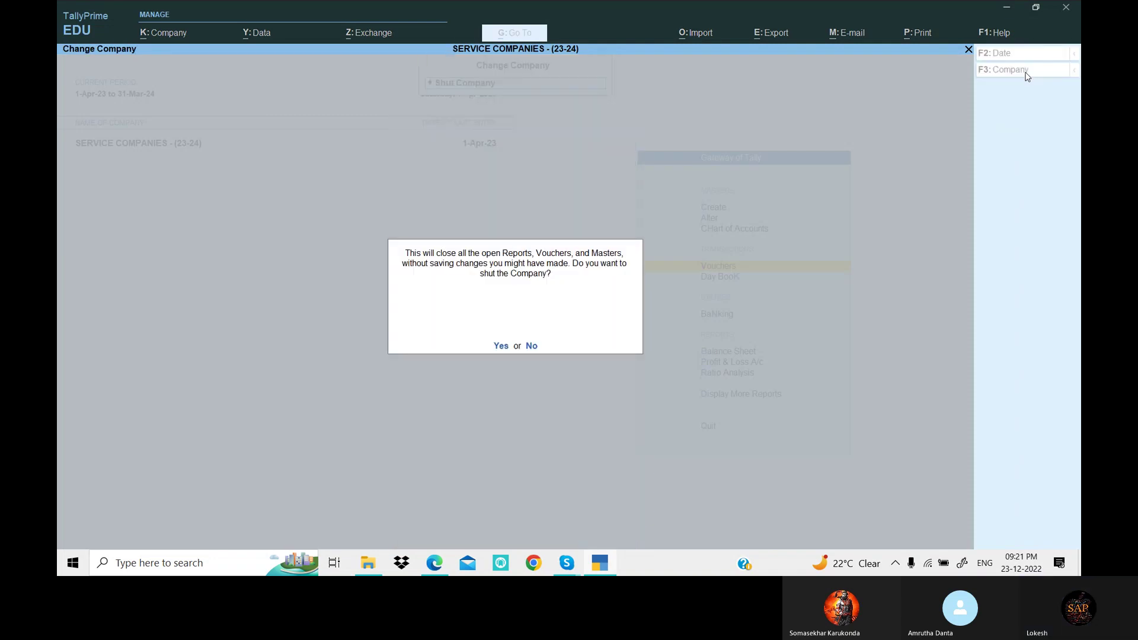
pyautogui.press('Return')
pyautogui.write('K')
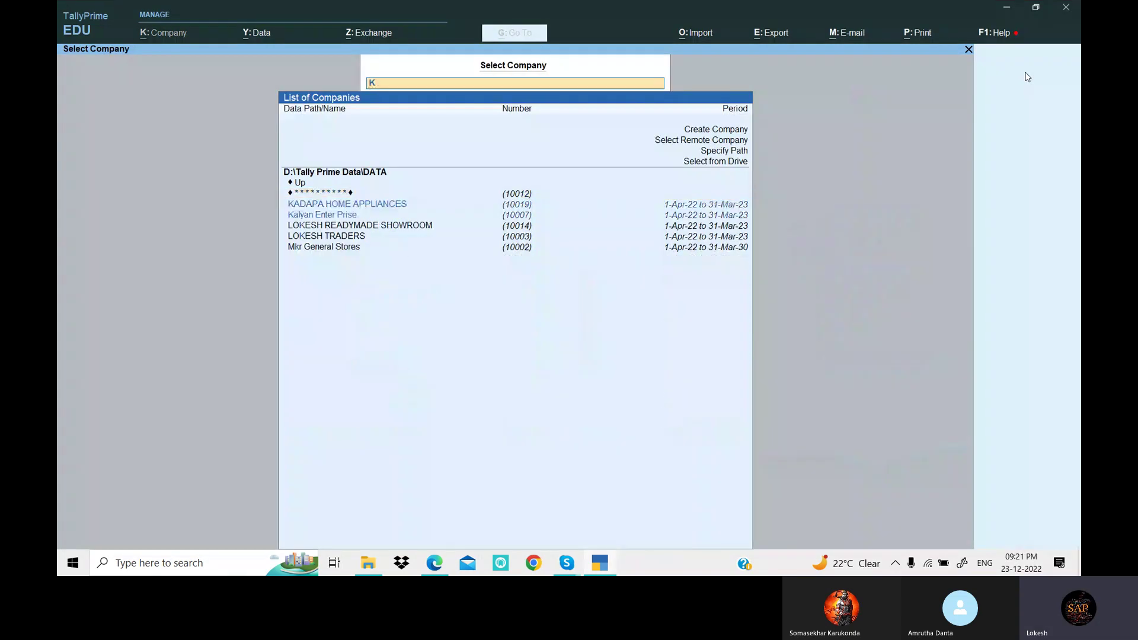
pyautogui.press('Return')
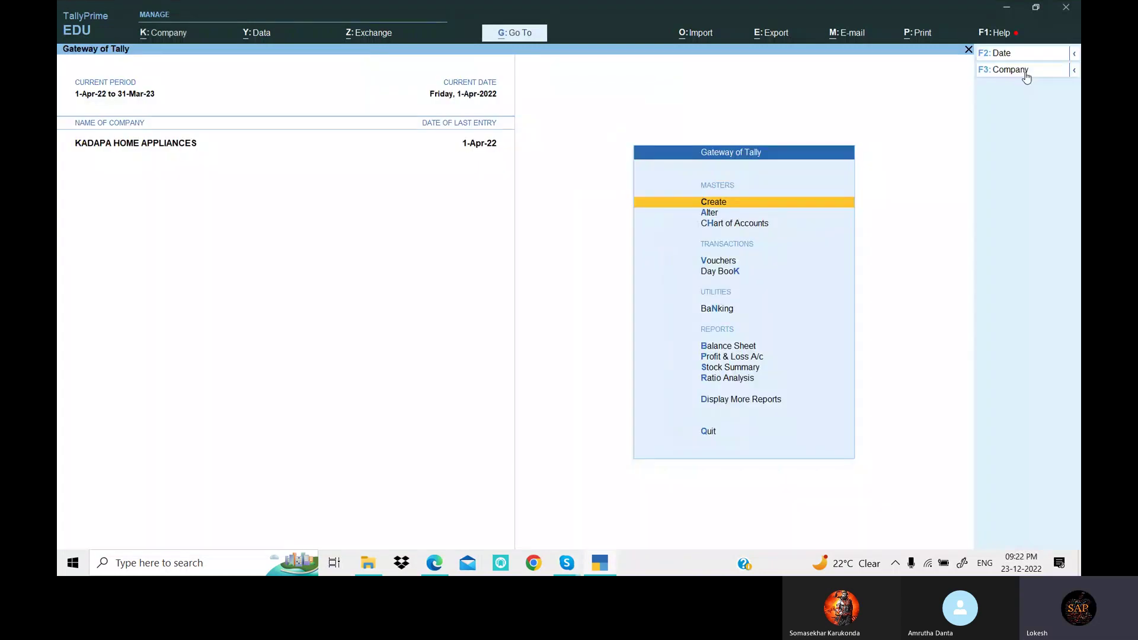
# Start a sales voucher for party Ganesh Merchants, accepting the existing dispatch and party details and the Sales ledger
pyautogui.press('Down')
pyautogui.press('Down')
pyautogui.press('Down')
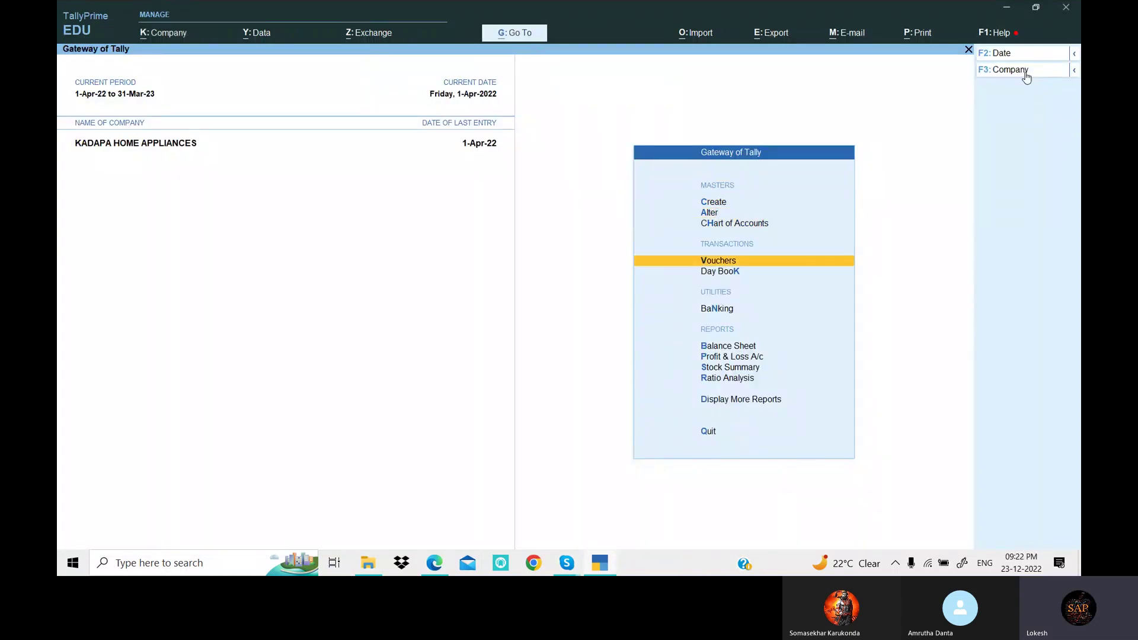
pyautogui.press('Return')
pyautogui.press('F8')
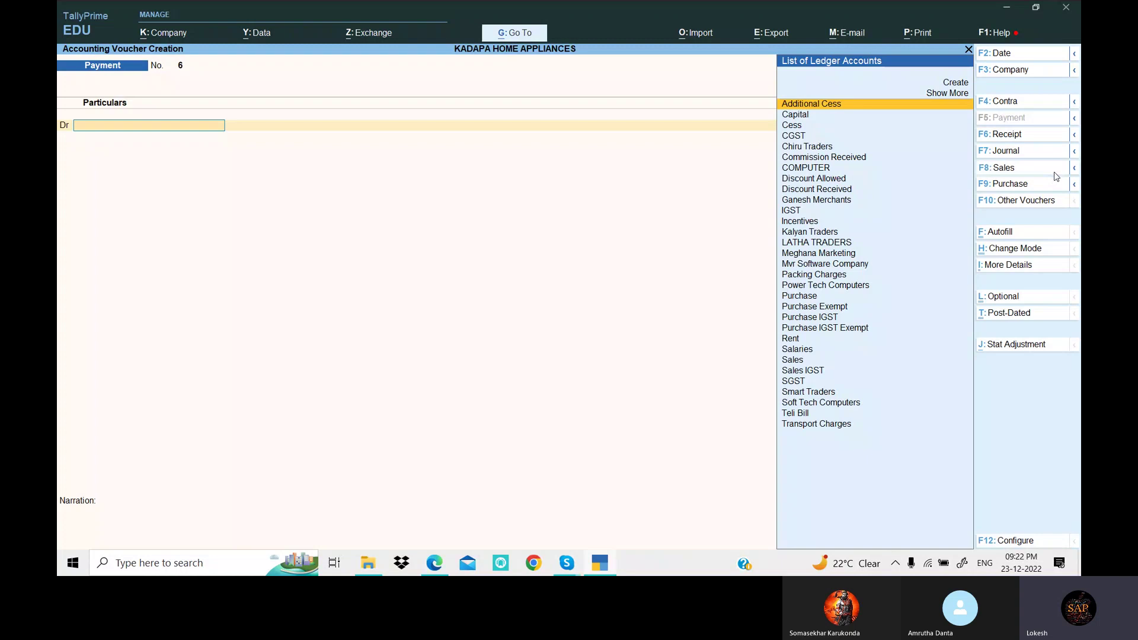
pyautogui.press('Down')
pyautogui.press('Down')
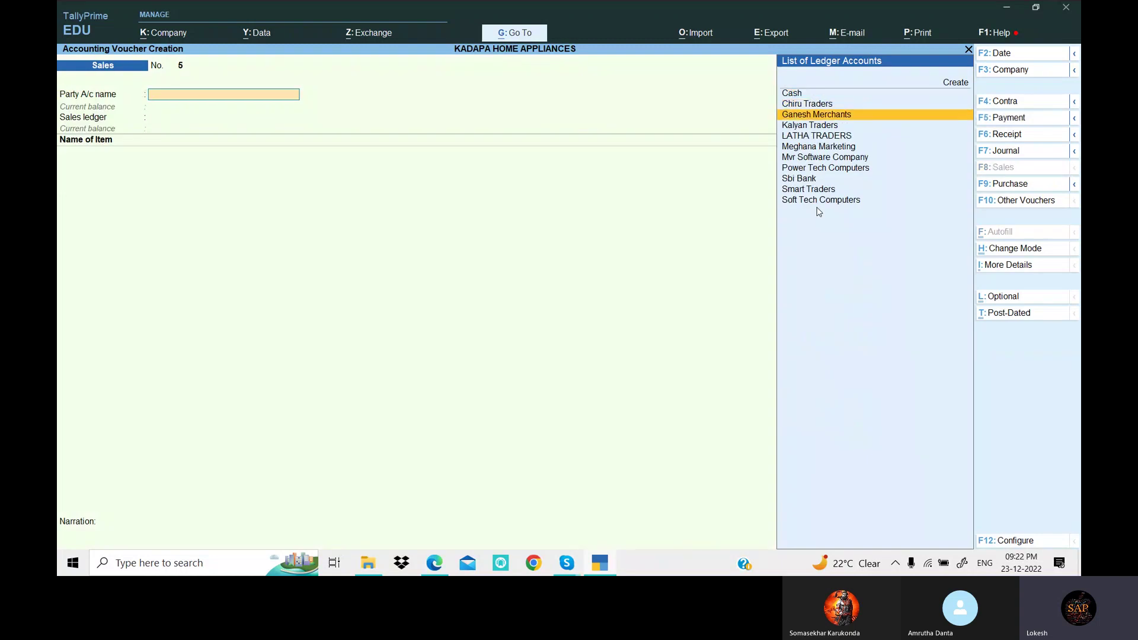
pyautogui.press('Return')
pyautogui.press('Return')
pyautogui.press('Return')
pyautogui.press('Return')
pyautogui.press('Return')
pyautogui.press('Return')
pyautogui.press('Return')
pyautogui.press('Return')
pyautogui.press('Return')
pyautogui.press('Return')
pyautogui.press('Return')
pyautogui.press('Return')
pyautogui.press('Return')
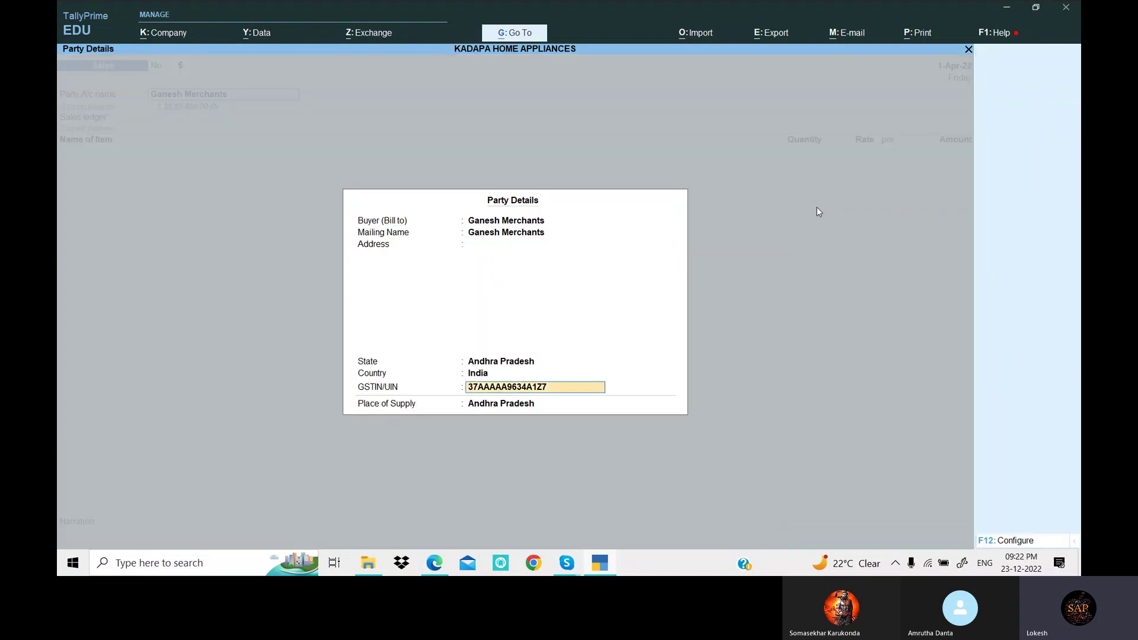
pyautogui.press('Return')
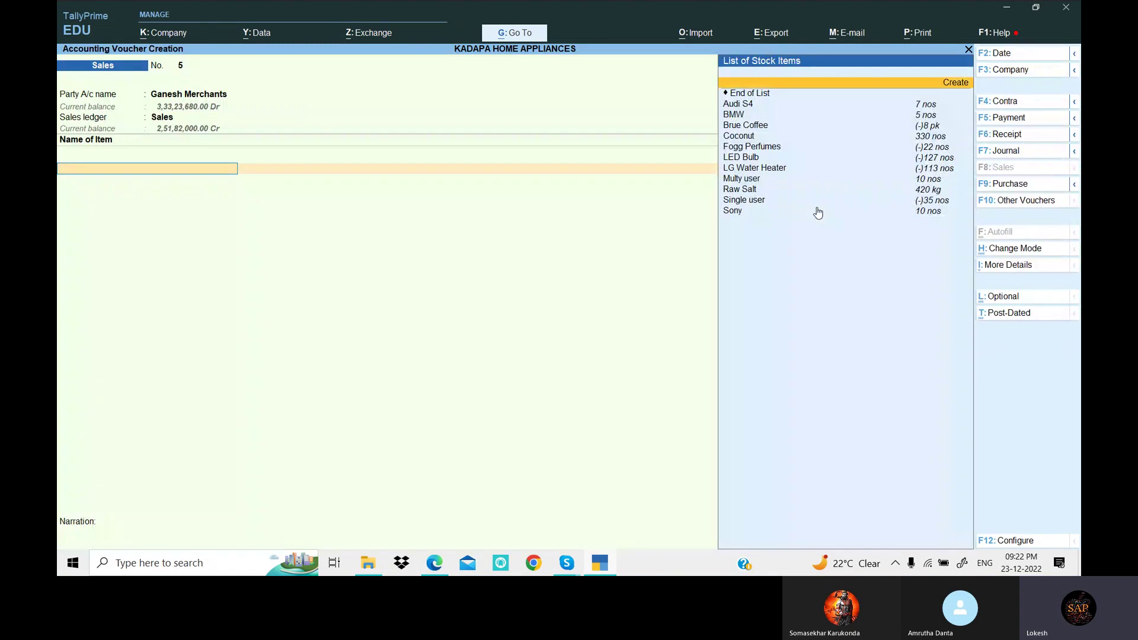
pyautogui.press('Down')
pyautogui.press('Down')
pyautogui.press('Down')
pyautogui.press('Down')
pyautogui.press('Down')
pyautogui.press('Return')
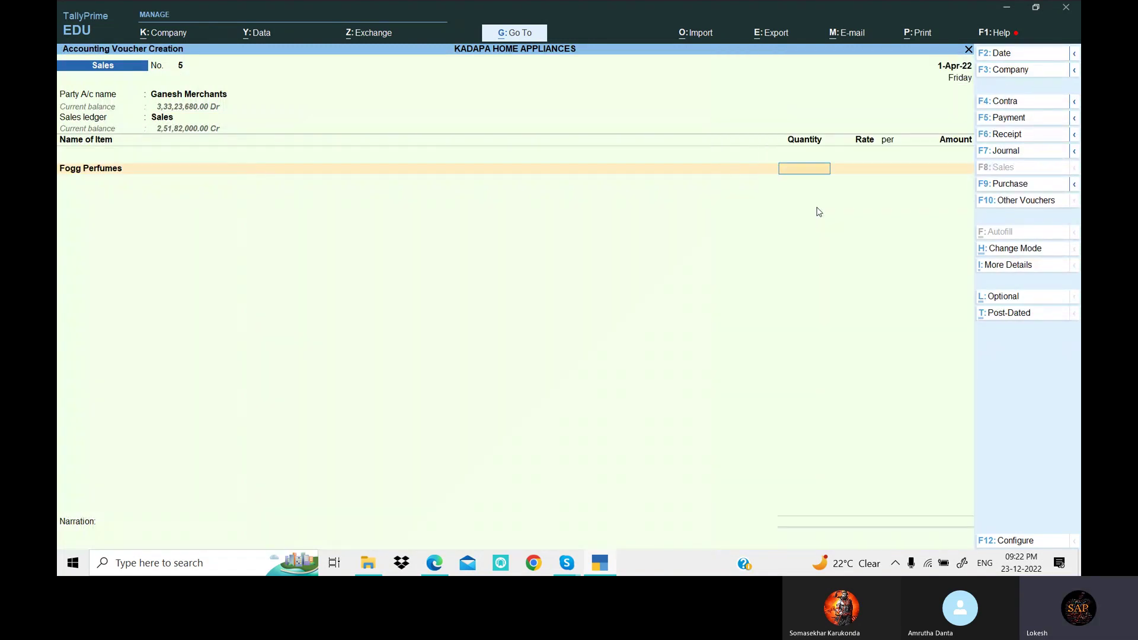
pyautogui.press('BackSpace')
# Enter the stock item Multy user with quantity 1 nos at a rate of 10,000.00
pyautogui.press('Down')
pyautogui.press('Down')
pyautogui.press('Down')
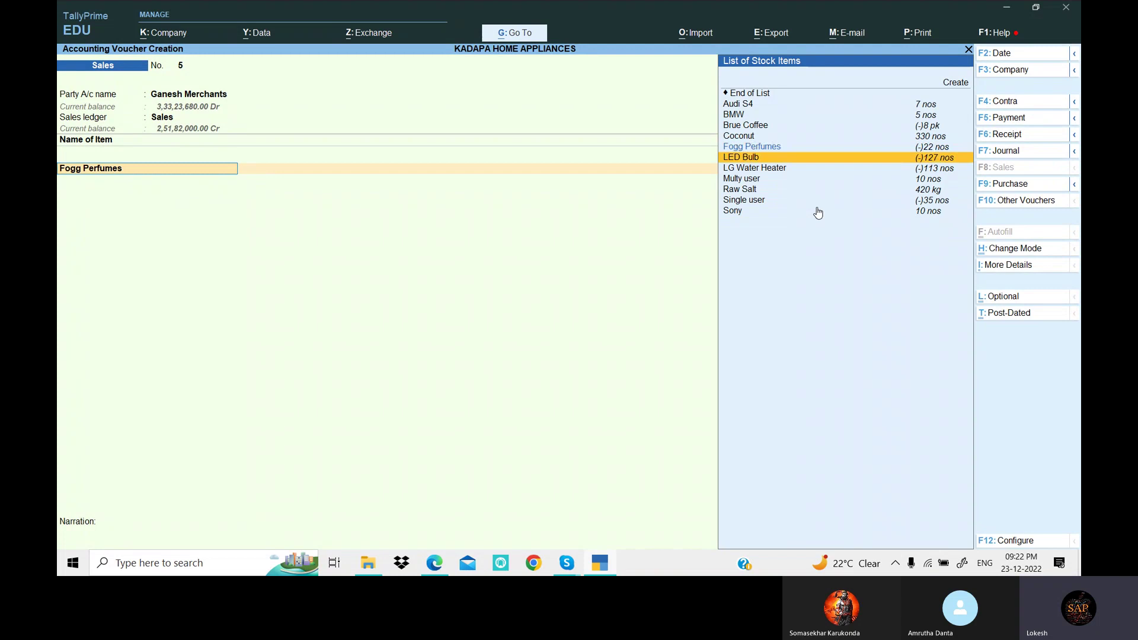
pyautogui.press('Return')
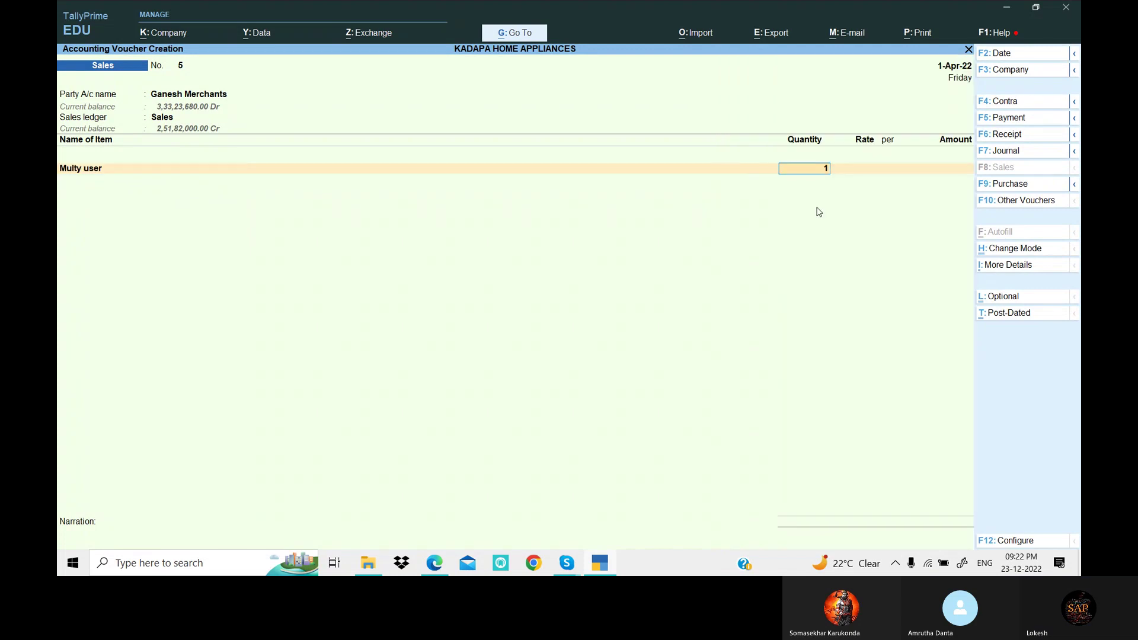
pyautogui.press('Return')
pyautogui.press('Return')
pyautogui.press('Return')
pyautogui.press('Return')
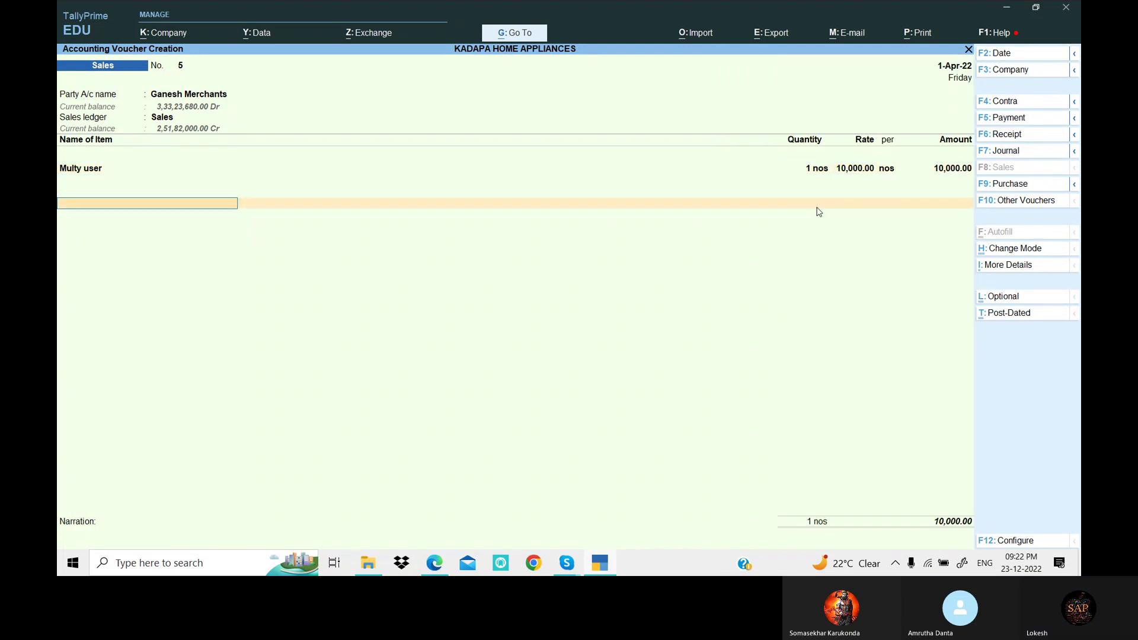
# Add the CGST and SGST ledgers to the sales voucher, save it and leave voucher creation
pyautogui.write('CG')
pyautogui.press('Return')
pyautogui.press('Return')
pyautogui.write('SG')
pyautogui.press('Return')
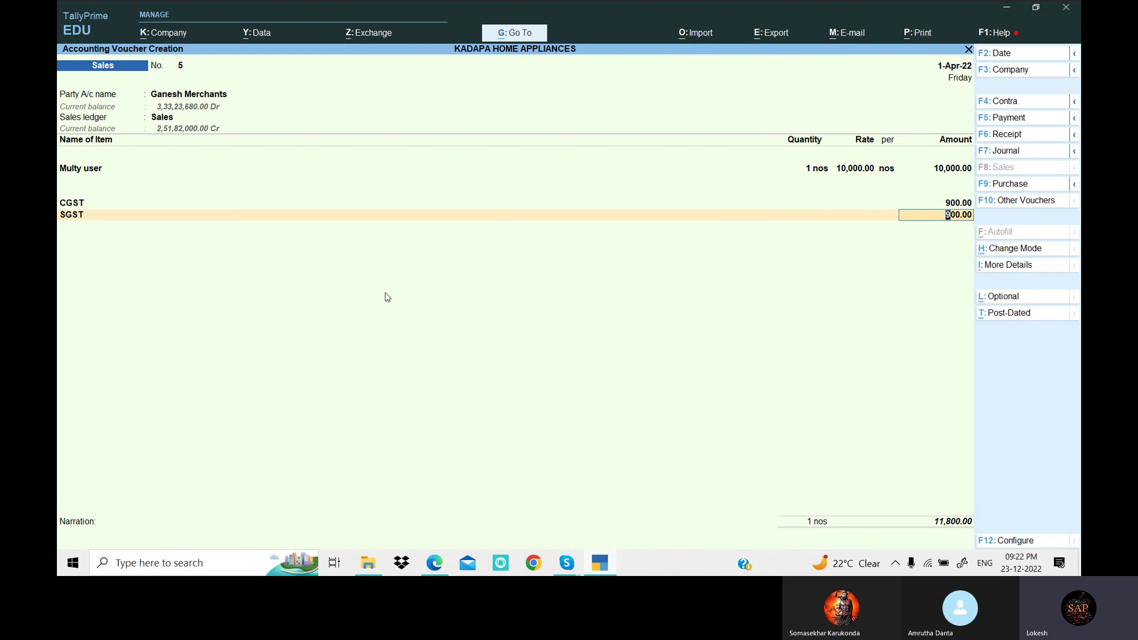
pyautogui.press('Return')
pyautogui.press('Return')
pyautogui.press('Return')
pyautogui.press('Return')
pyautogui.press('Return')
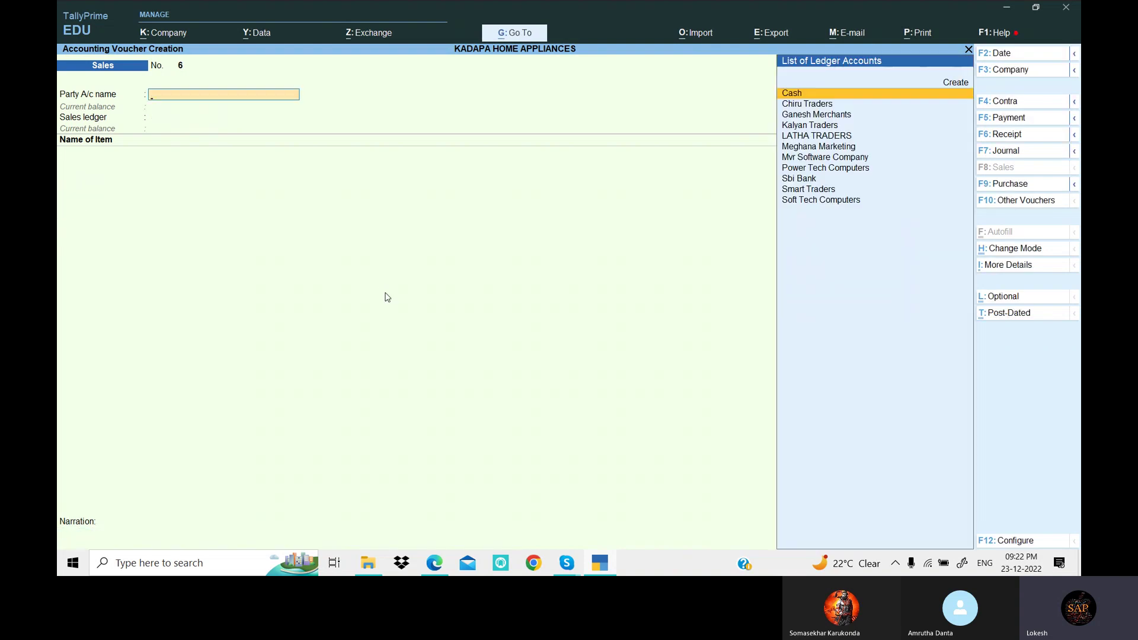
pyautogui.press('Escape')
pyautogui.press('Return')
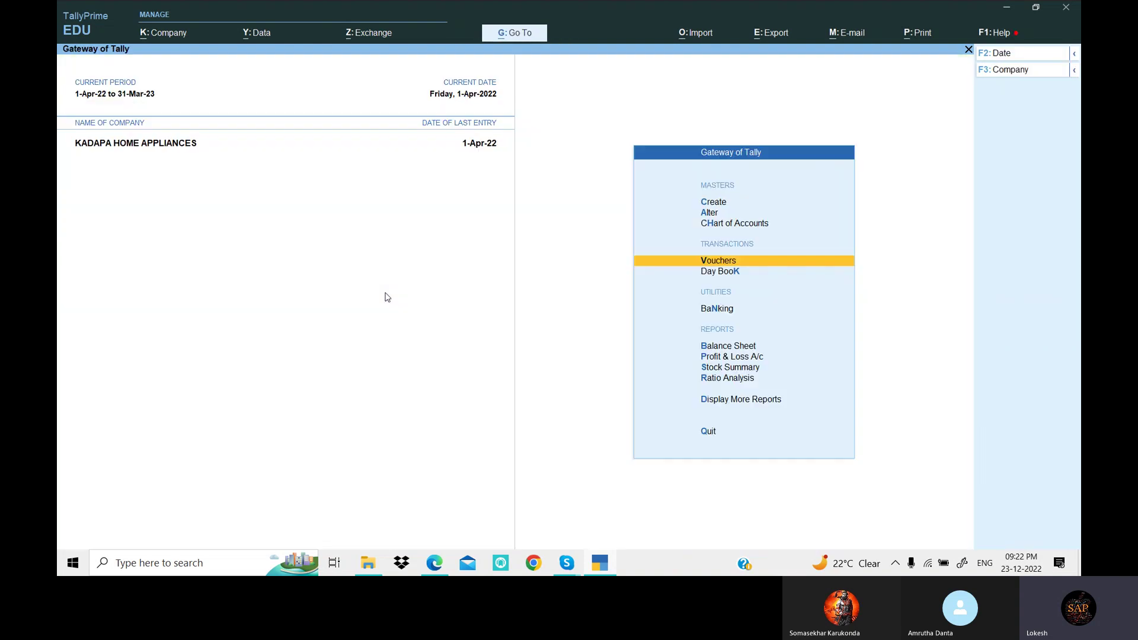
# Open the Sales voucher type for alteration
pyautogui.press('Up')
pyautogui.press('Up')
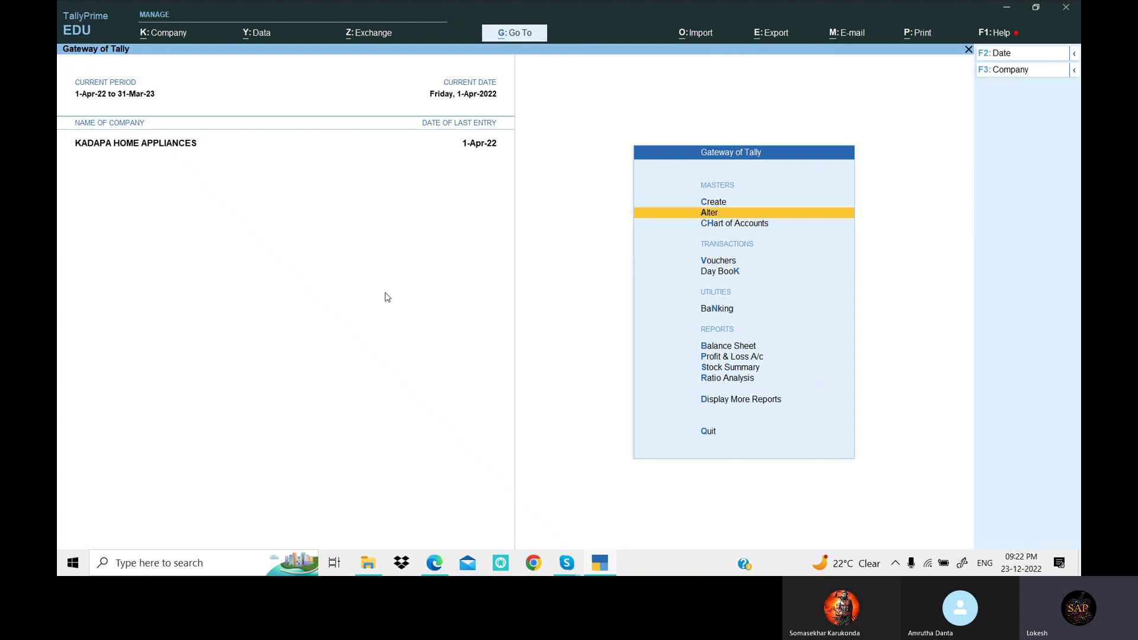
pyautogui.press('Return')
pyautogui.press('Down')
pyautogui.press('Down')
pyautogui.press('Down')
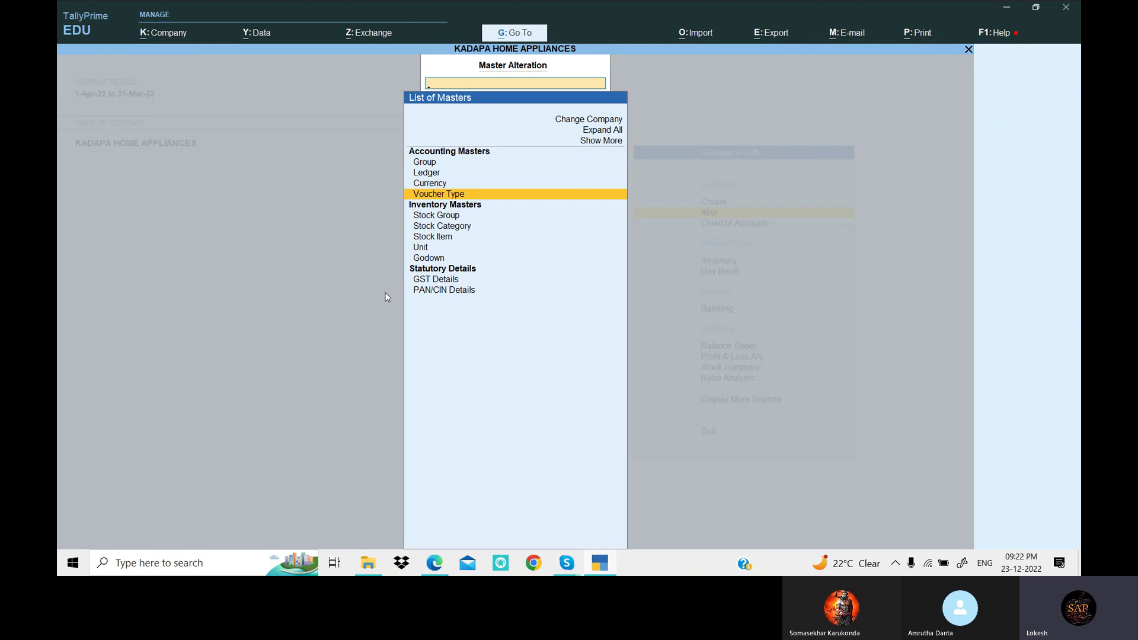
pyautogui.press('Return')
pyautogui.write('SA')
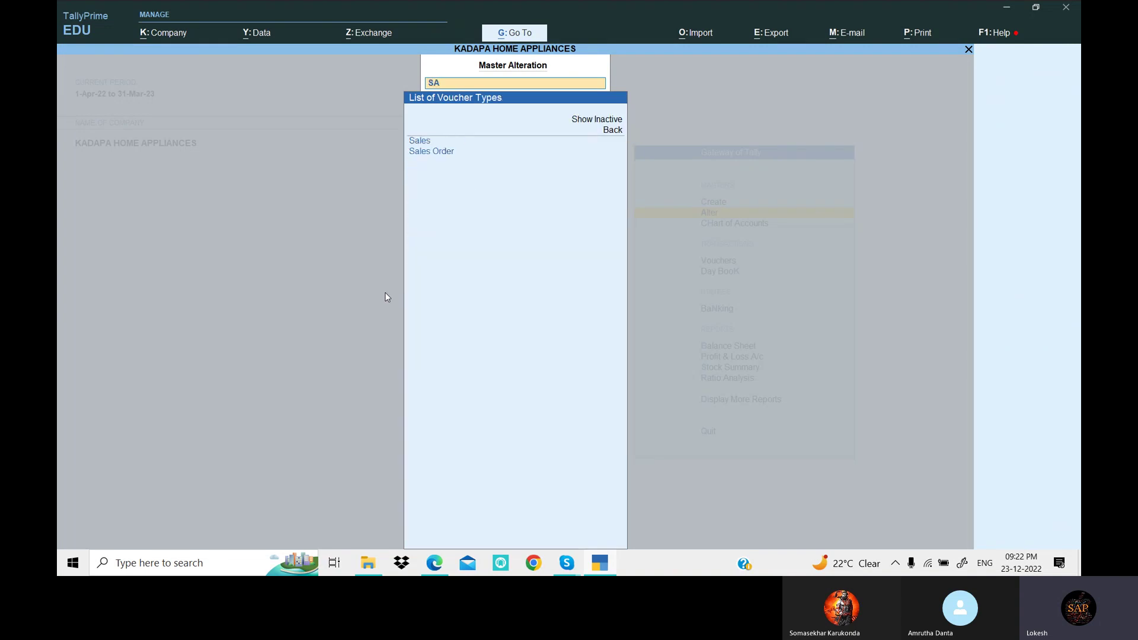
pyautogui.press('Return')
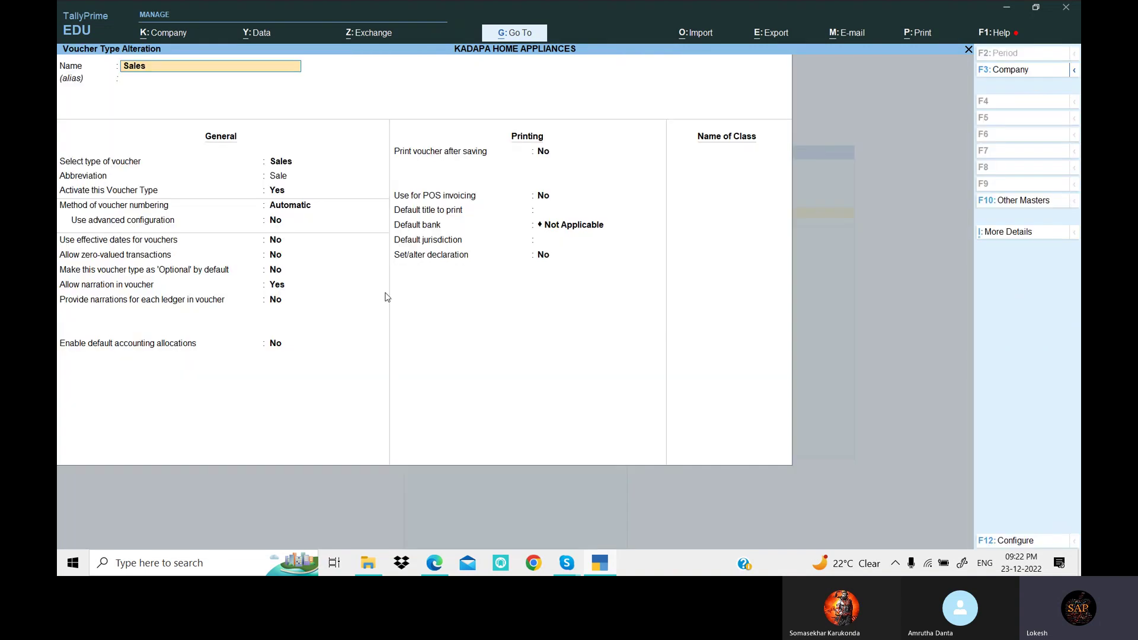
# Keep the general and printing settings and add a voucher class named Sales without excluded or included groups
pyautogui.press('Return')
pyautogui.press('Return')
pyautogui.press('Return')
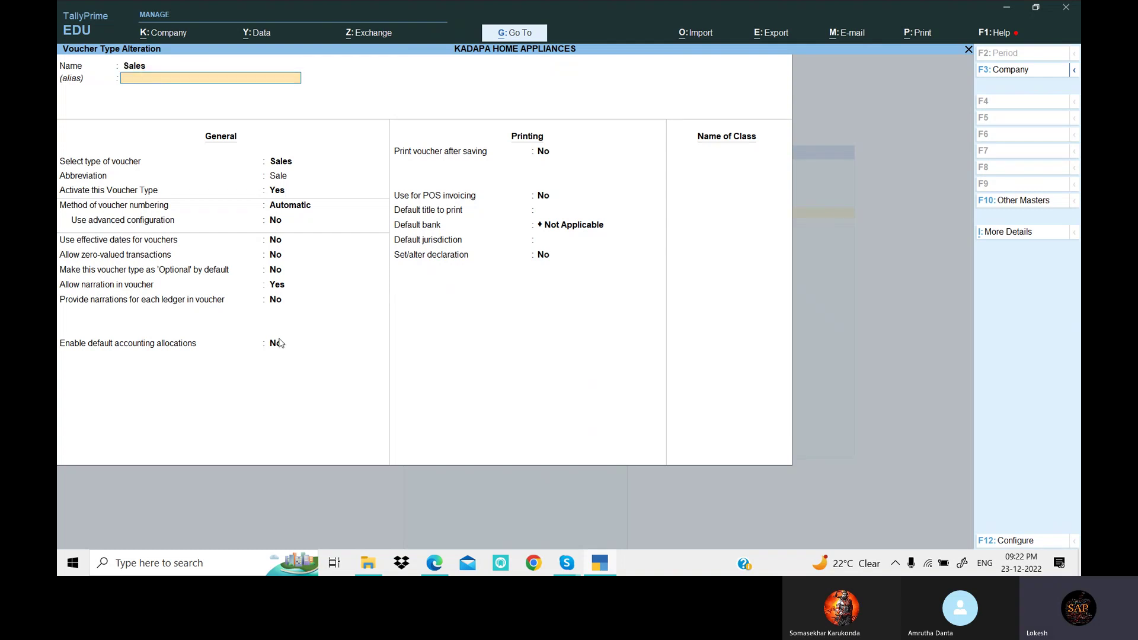
pyautogui.press('Return')
pyautogui.press('Return')
pyautogui.press('Return')
pyautogui.press('Return')
pyautogui.press('Return')
pyautogui.press('Return')
pyautogui.press('Return')
pyautogui.press('Return')
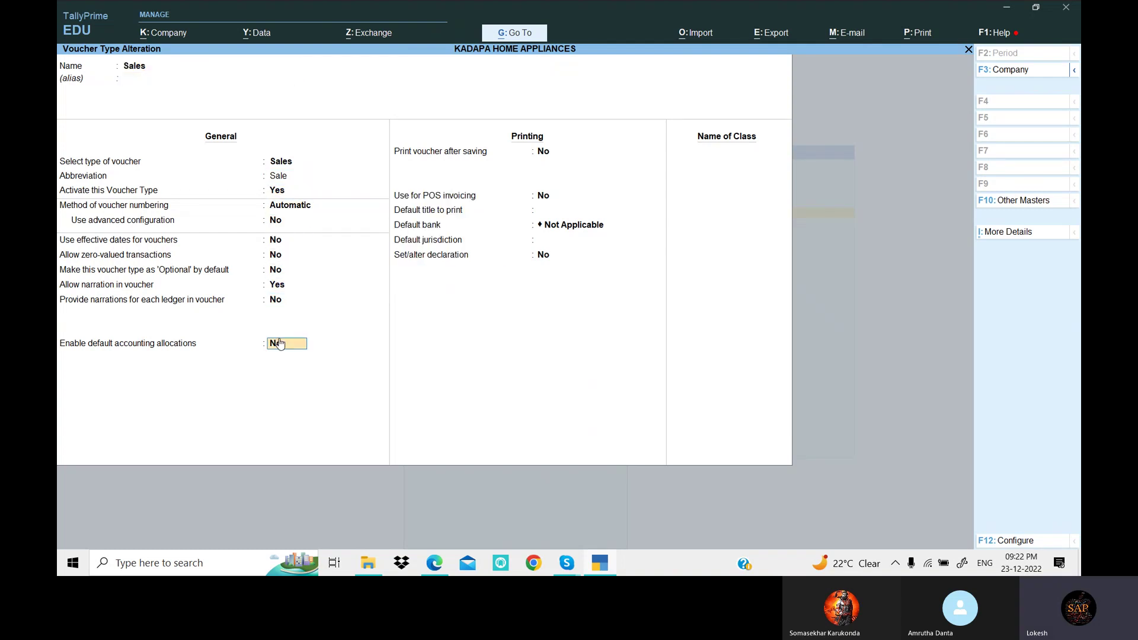
pyautogui.press('Return')
pyautogui.press('Return')
pyautogui.press('Return')
pyautogui.press('Return')
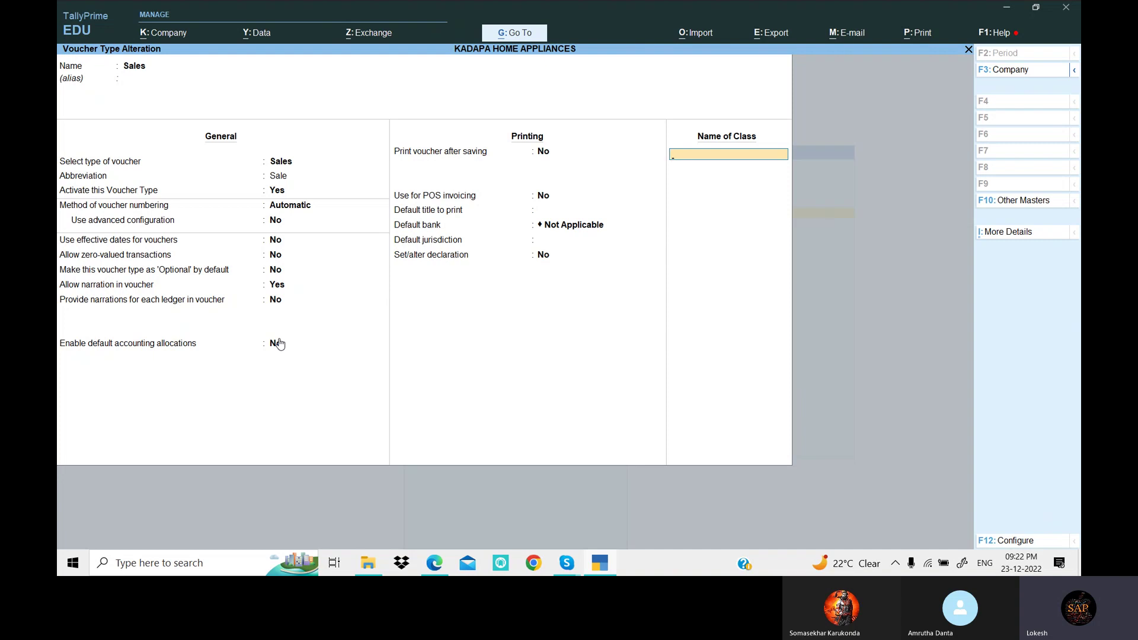
pyautogui.write('SAL')
pyautogui.press('BackSpace')
pyautogui.press('BackSpace')
pyautogui.press('Return')
pyautogui.press('Return')
pyautogui.press('Return')
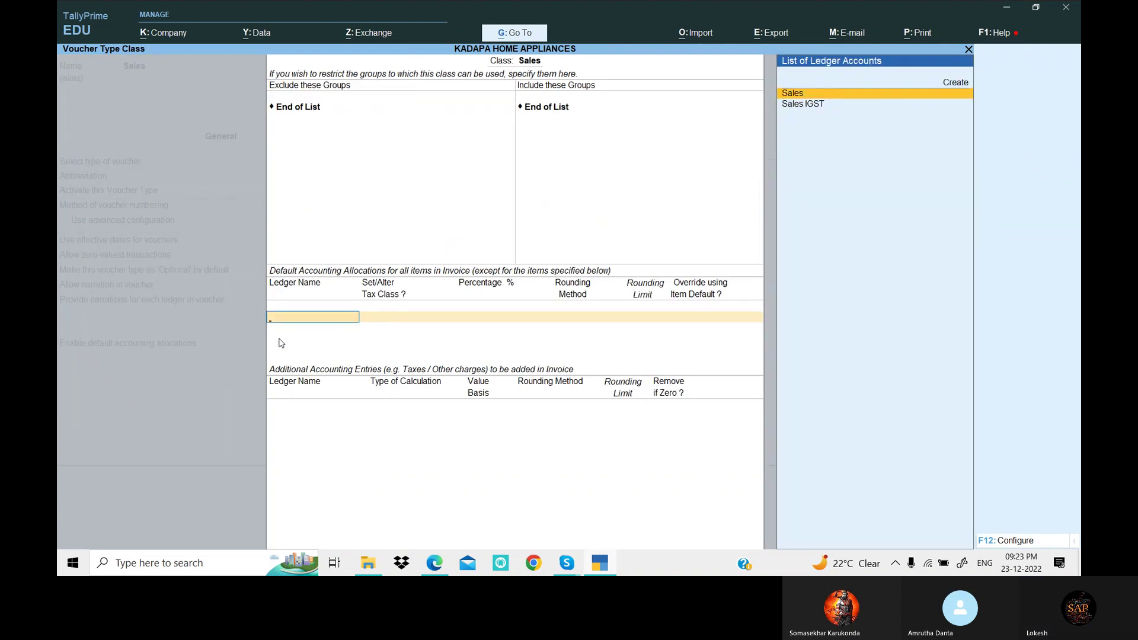
# Add the Sales ledger as default accounting allocation at 100%, with its tax class enabled and GST classification Sales Taxable
pyautogui.press('Return')
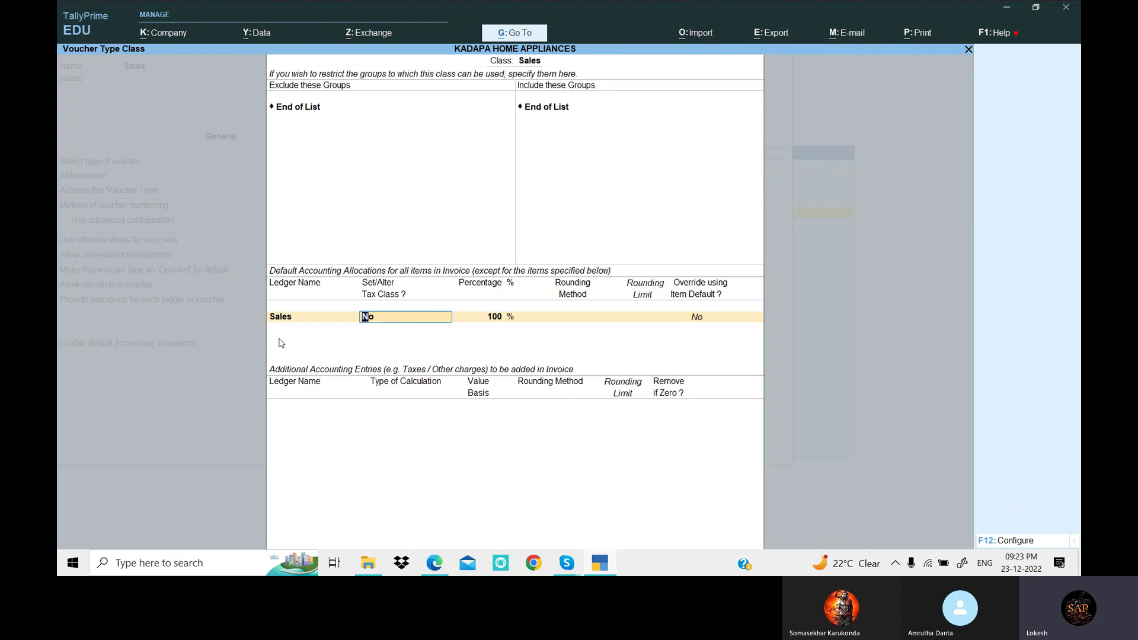
pyautogui.press('BackSpace')
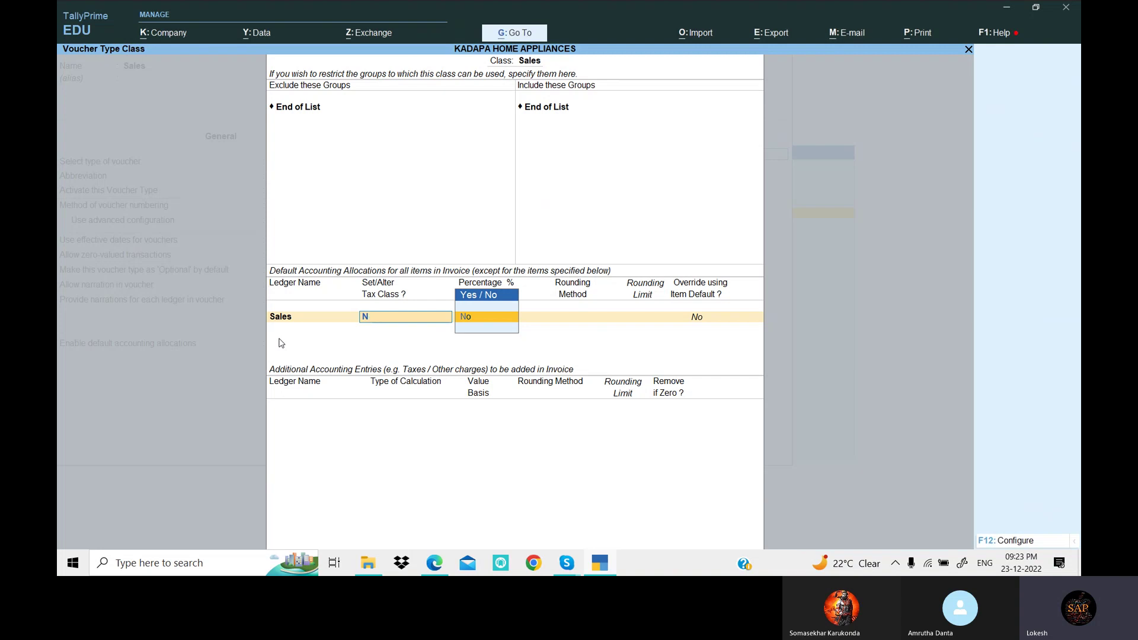
pyautogui.press('Down')
pyautogui.press('Return')
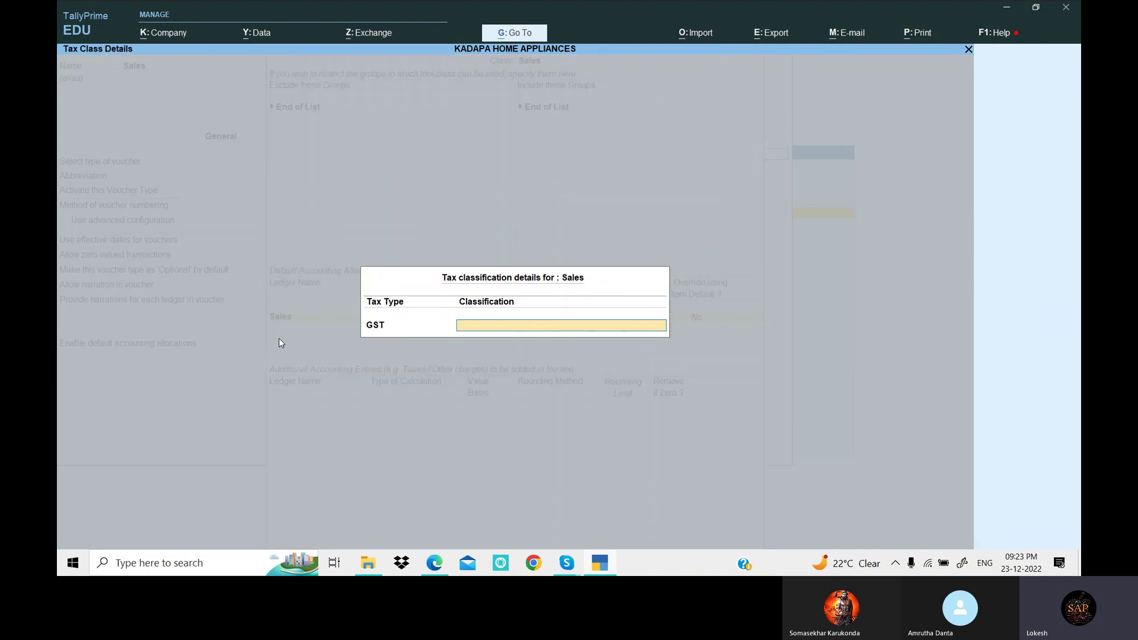
pyautogui.write('Sal')
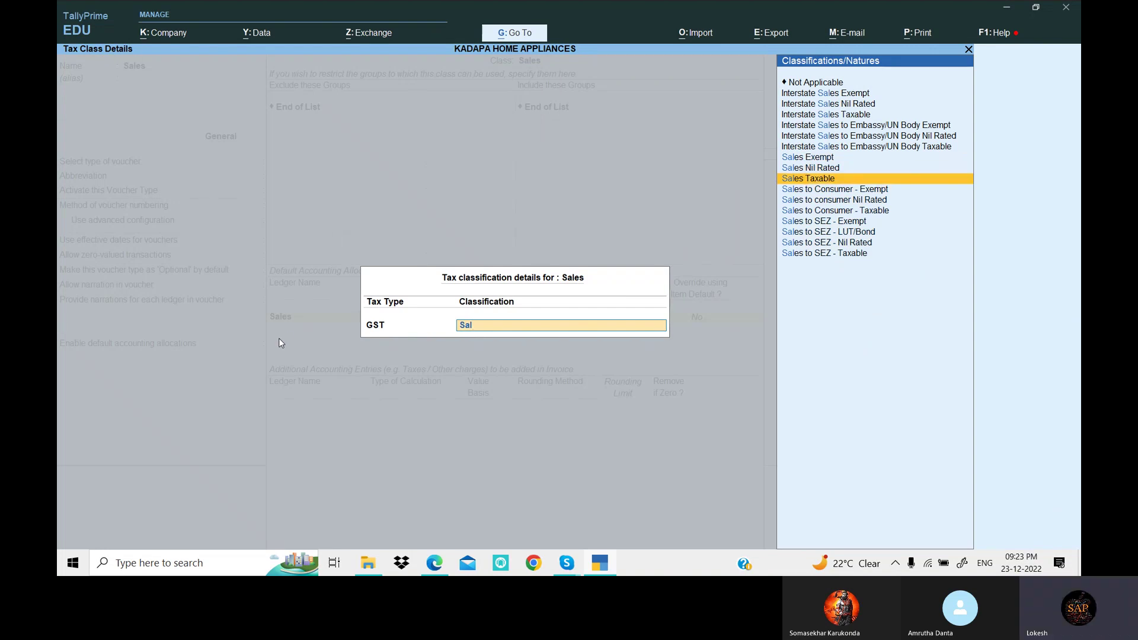
pyautogui.press('Return')
pyautogui.press('Return')
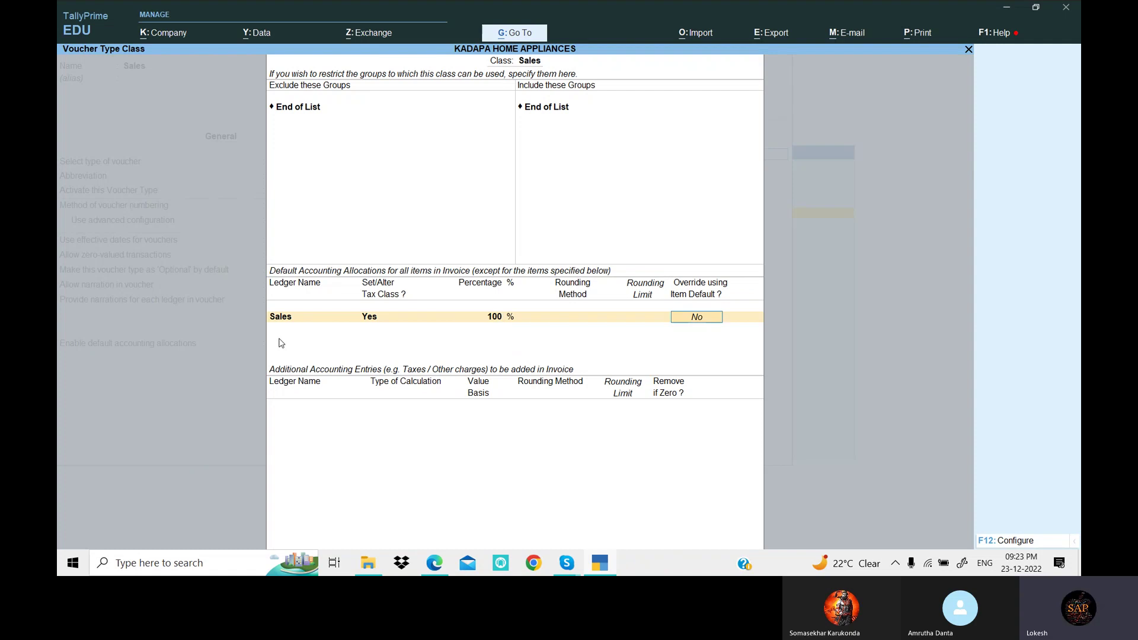
# Add CGST and SGST as additional accounting entries of the Sales class, both removed if zero, and finish the class
pyautogui.press('Return')
pyautogui.write('cg')
pyautogui.press('Return')
pyautogui.press('Return')
pyautogui.write('sg')
pyautogui.press('Return')
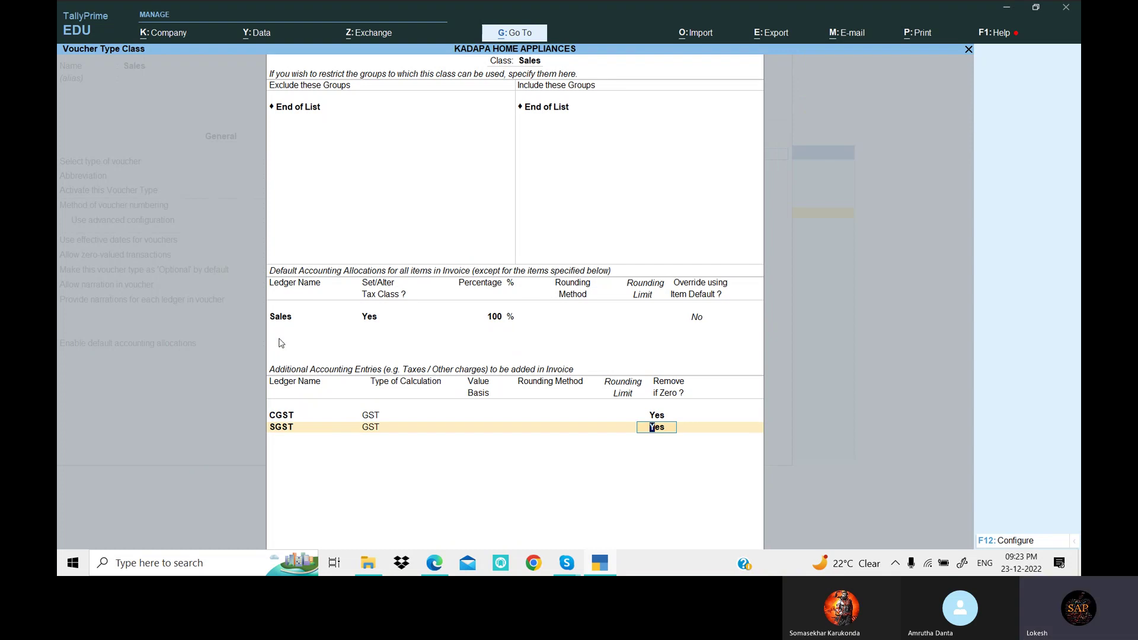
pyautogui.press('Return')
pyautogui.press('Return')
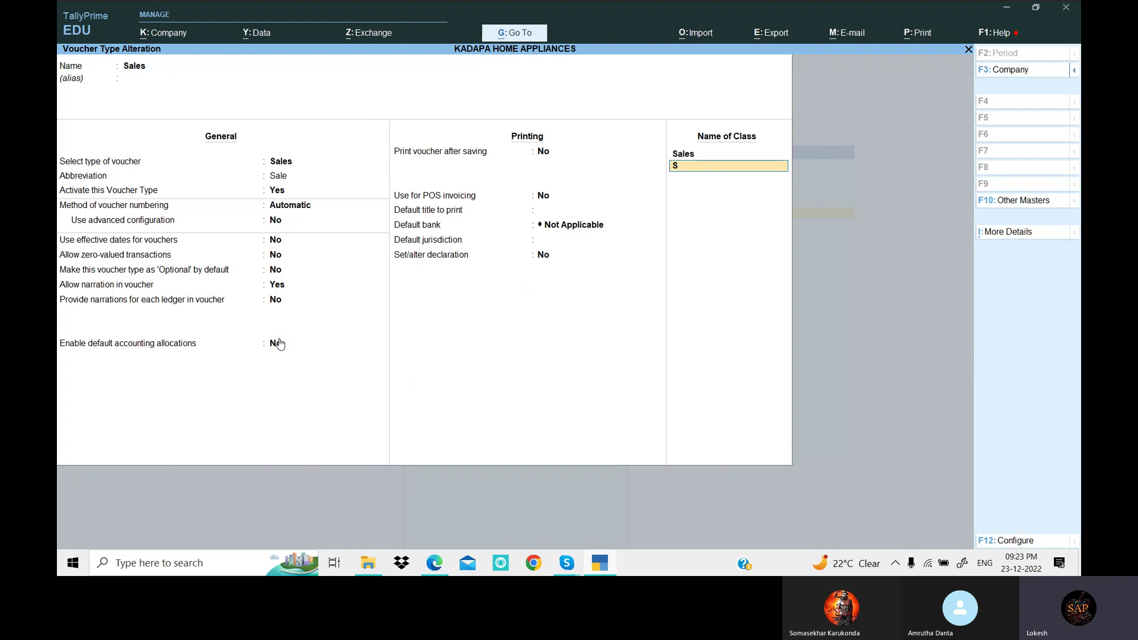
# Add a second voucher class named Sales IGST without excluded or included groups
pyautogui.write('Sales IGS')
pyautogui.press('Return')
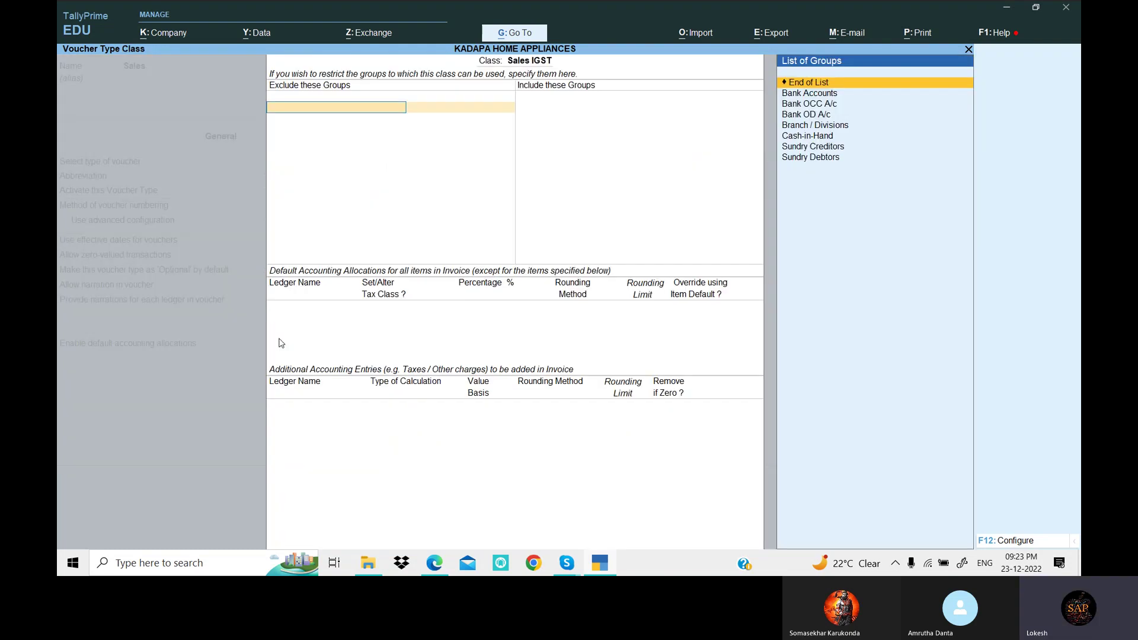
pyautogui.press('Return')
pyautogui.press('Return')
# Add the Sales IGST ledger as default accounting allocation at 100%, with its tax class enabled and GST classification Interstate Sales Taxable
pyautogui.press('Return')
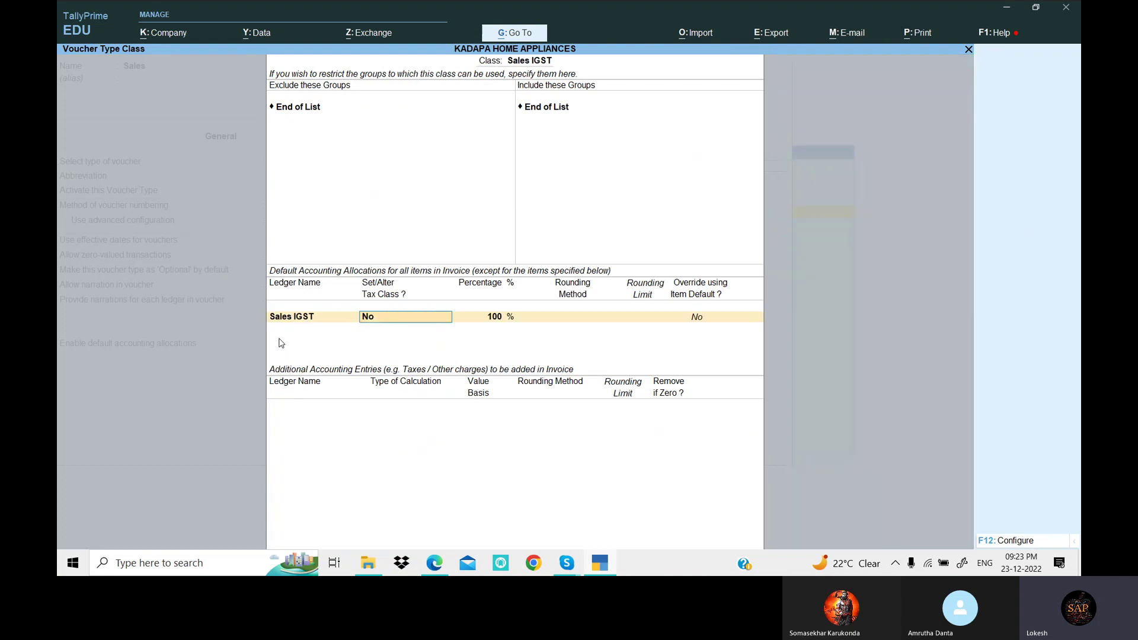
pyautogui.write('Y')
pyautogui.press('Return')
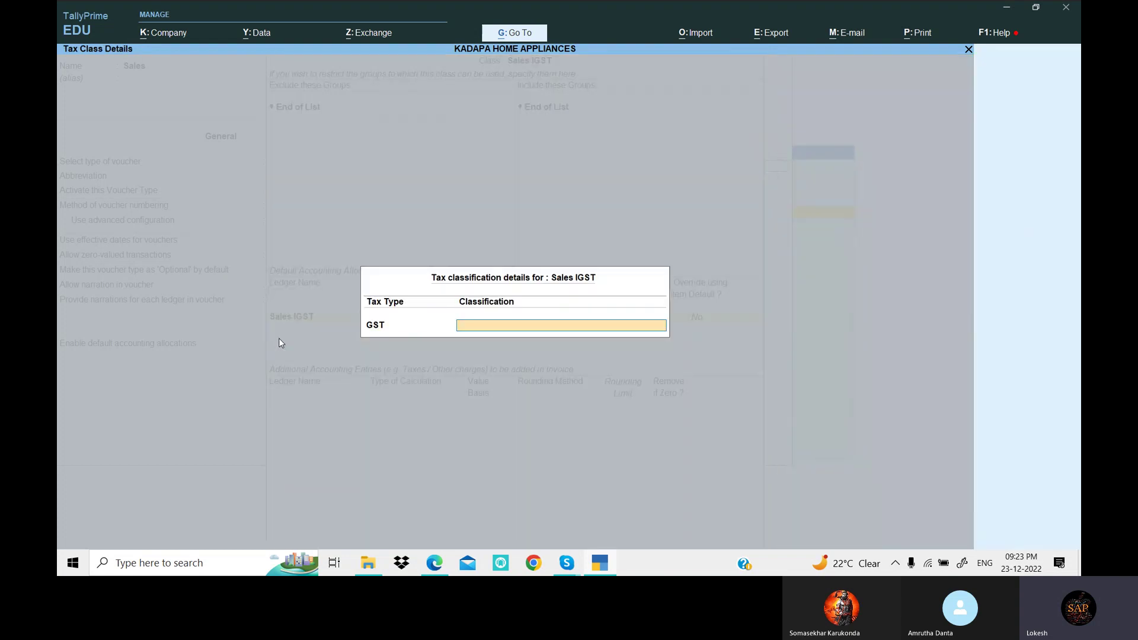
pyautogui.write('SA')
pyautogui.press('BackSpace')
pyautogui.press('BackSpace')
pyautogui.write('IN')
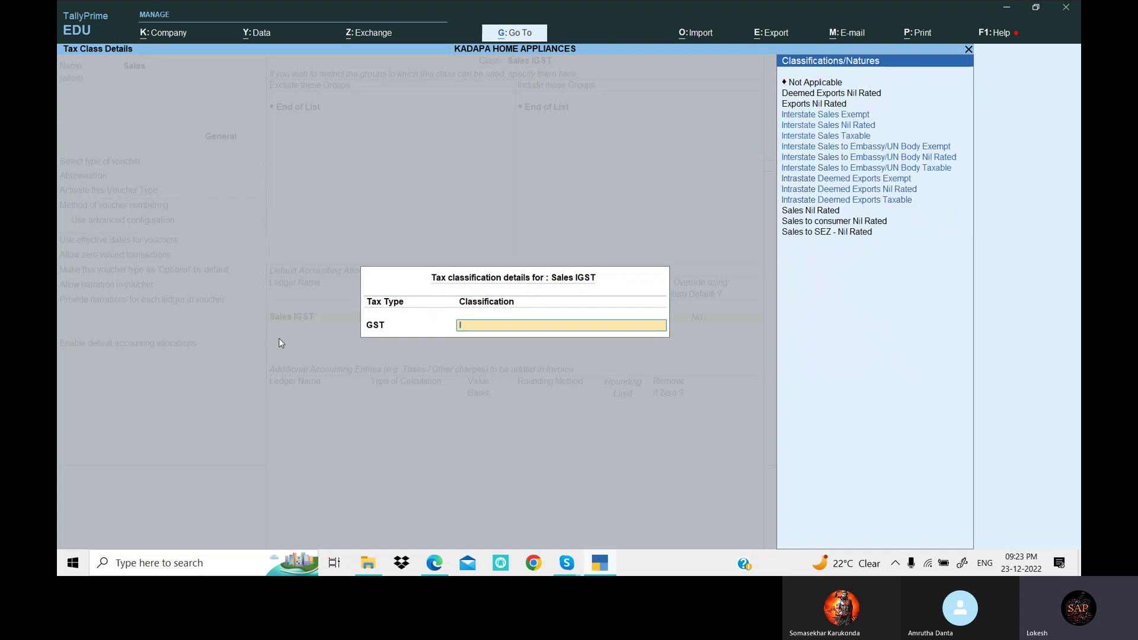
pyautogui.press('Down')
pyautogui.press('Down')
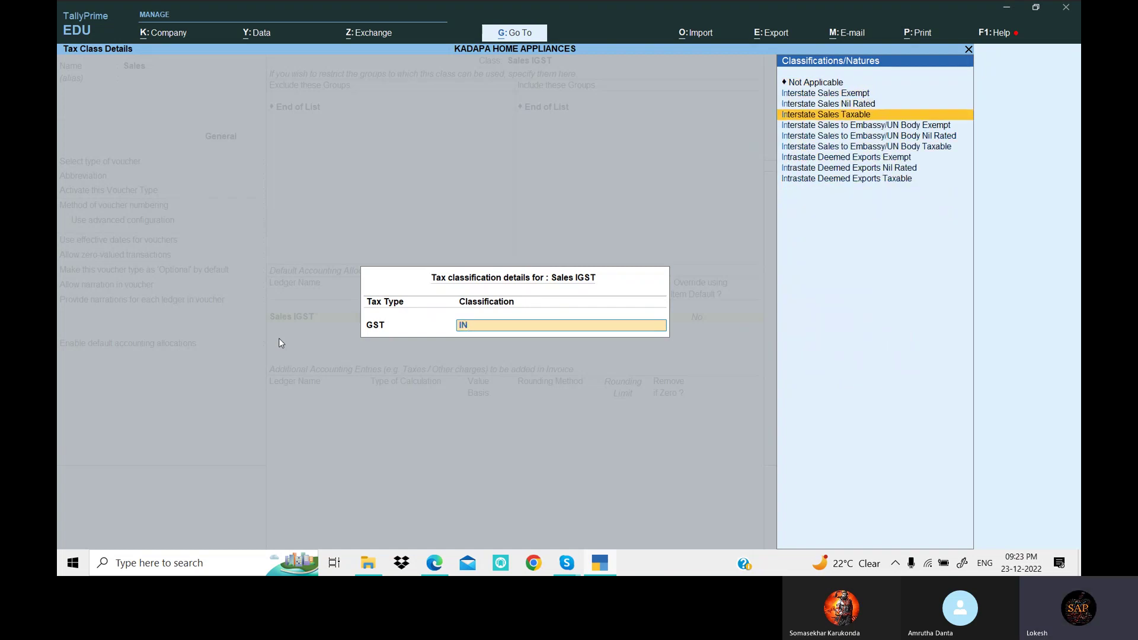
pyautogui.press('Return')
pyautogui.press('Return')
pyautogui.press('Return')
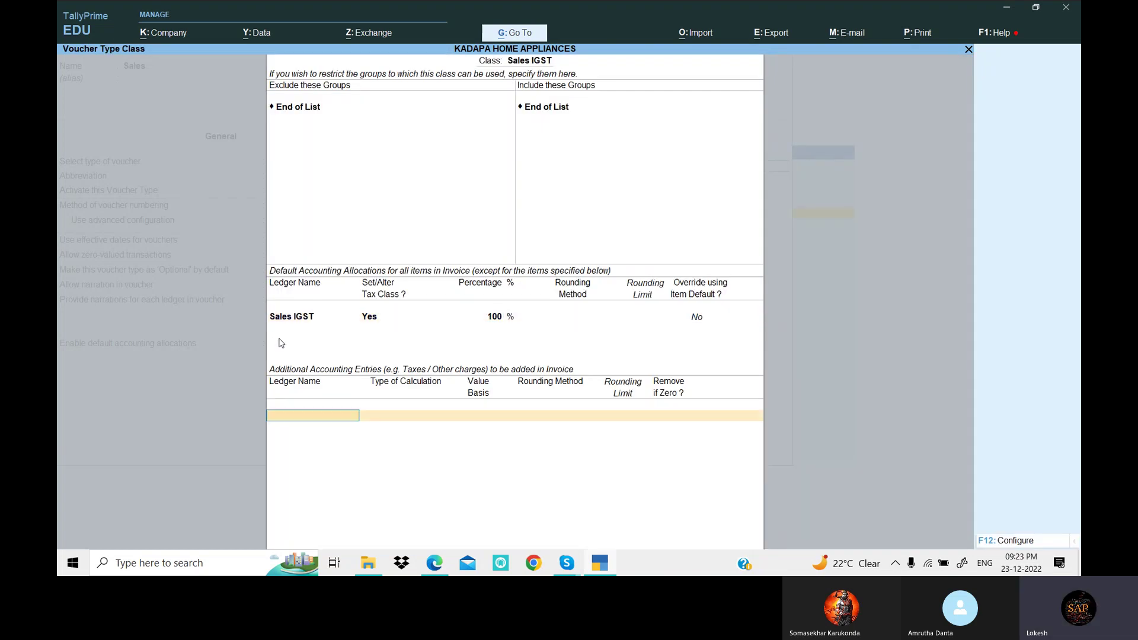
# Add IGST as additional accounting entry of the Sales IGST class, removed if zero, and save the voucher type
pyautogui.press('Return')
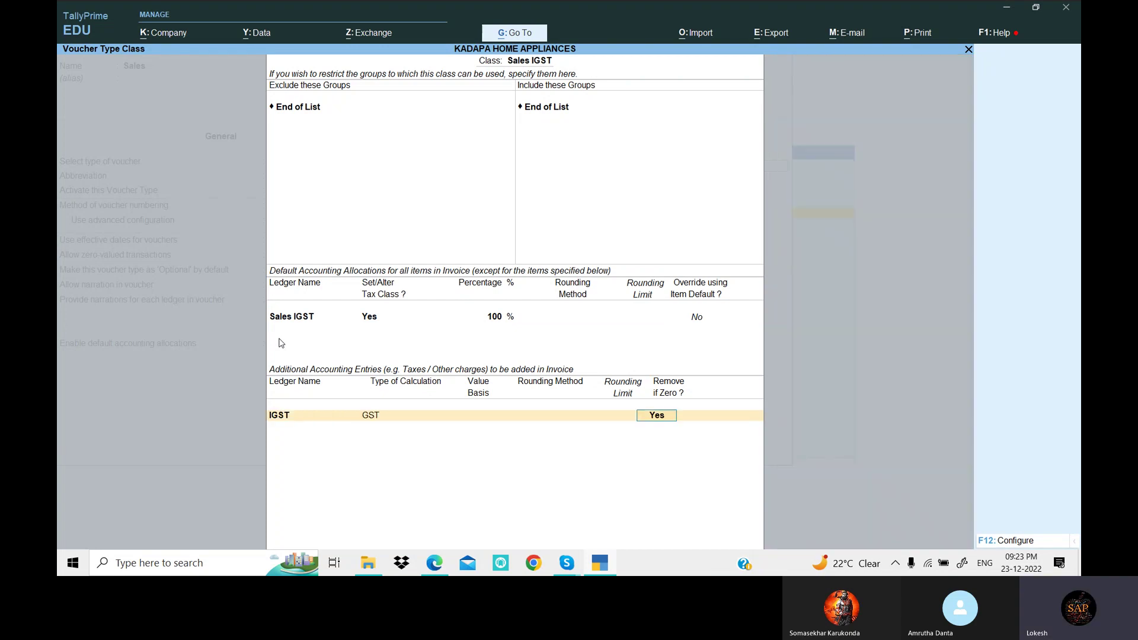
pyautogui.press('Return')
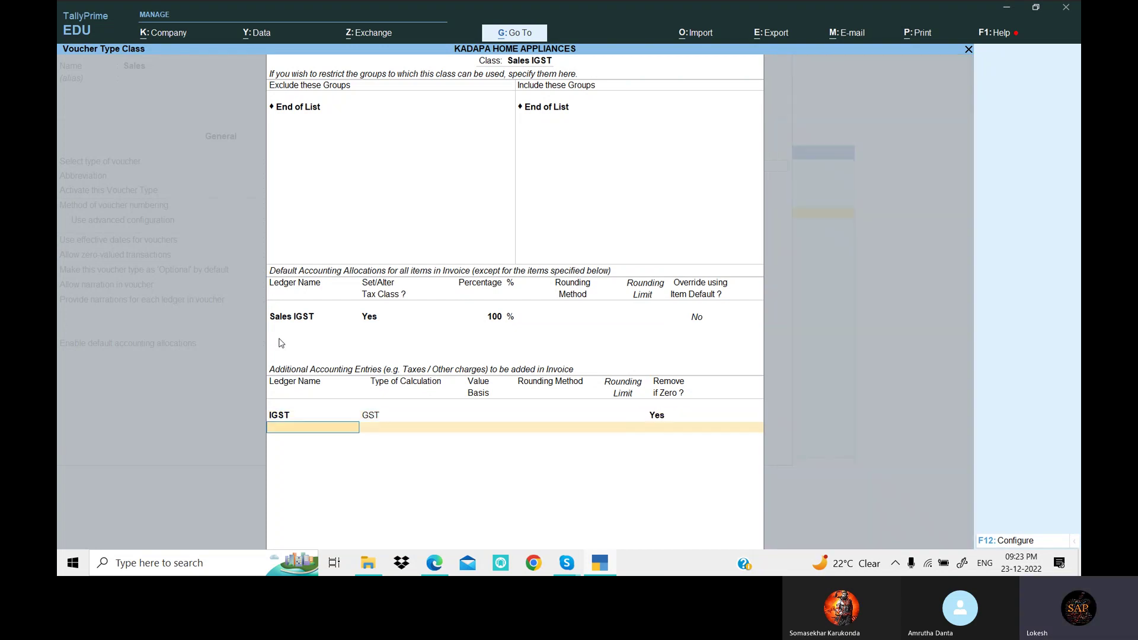
pyautogui.press('Return')
pyautogui.press('Return')
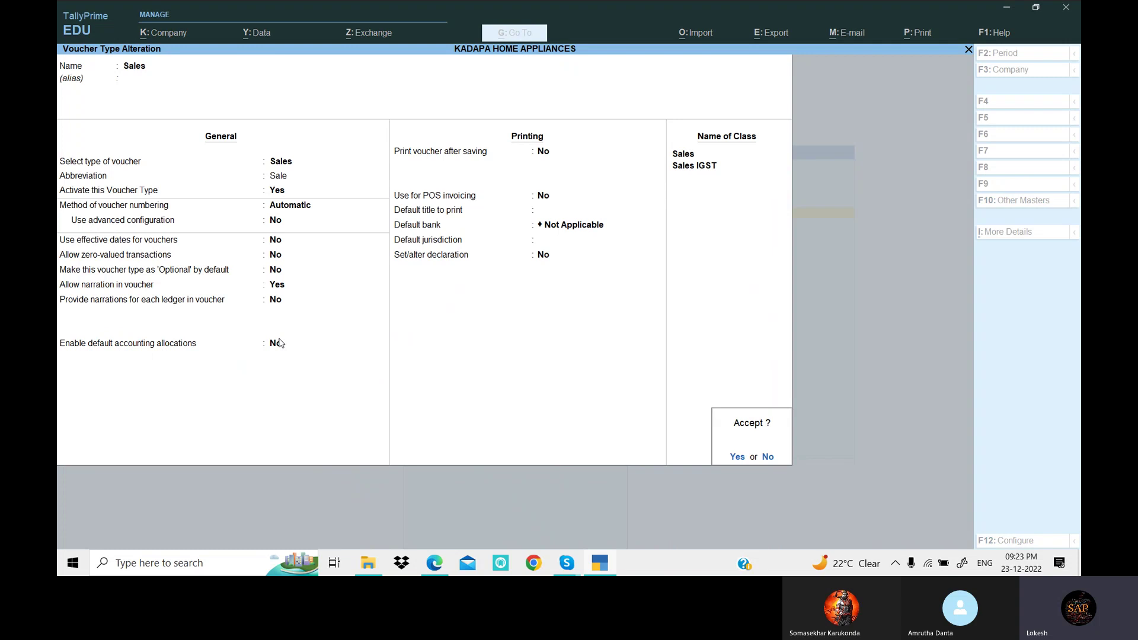
pyautogui.press('Return')
# Leave master alteration, open voucher creation and start a sales voucher with the Sales class
pyautogui.press('Escape')
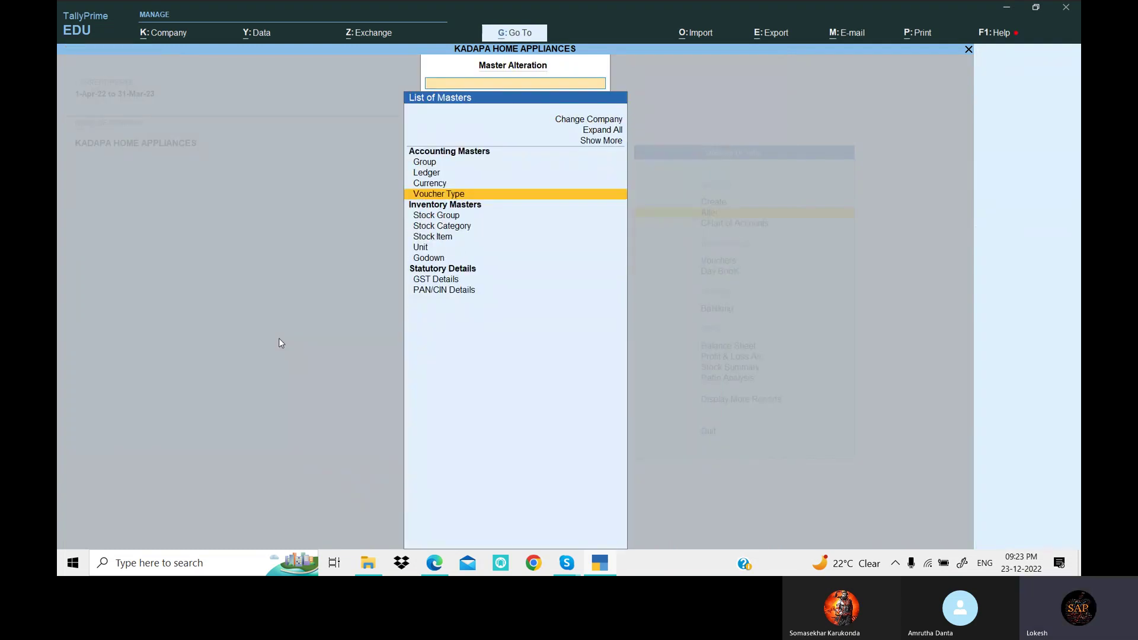
pyautogui.press('Escape')
pyautogui.press('Down')
pyautogui.press('Down')
pyautogui.press('Return')
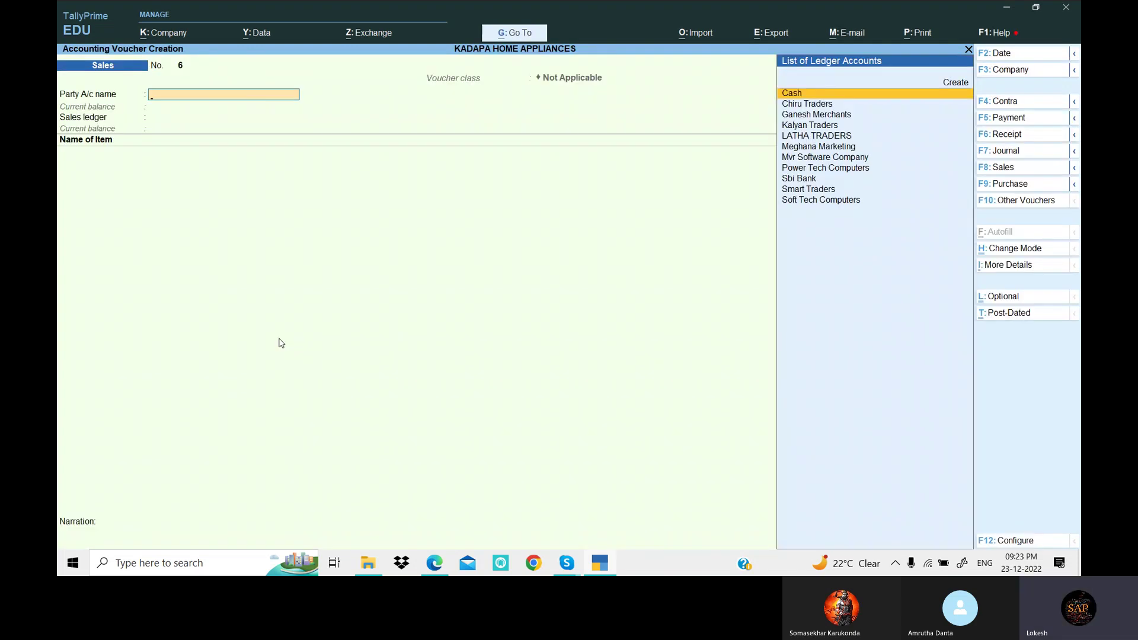
pyautogui.click(1004, 167)
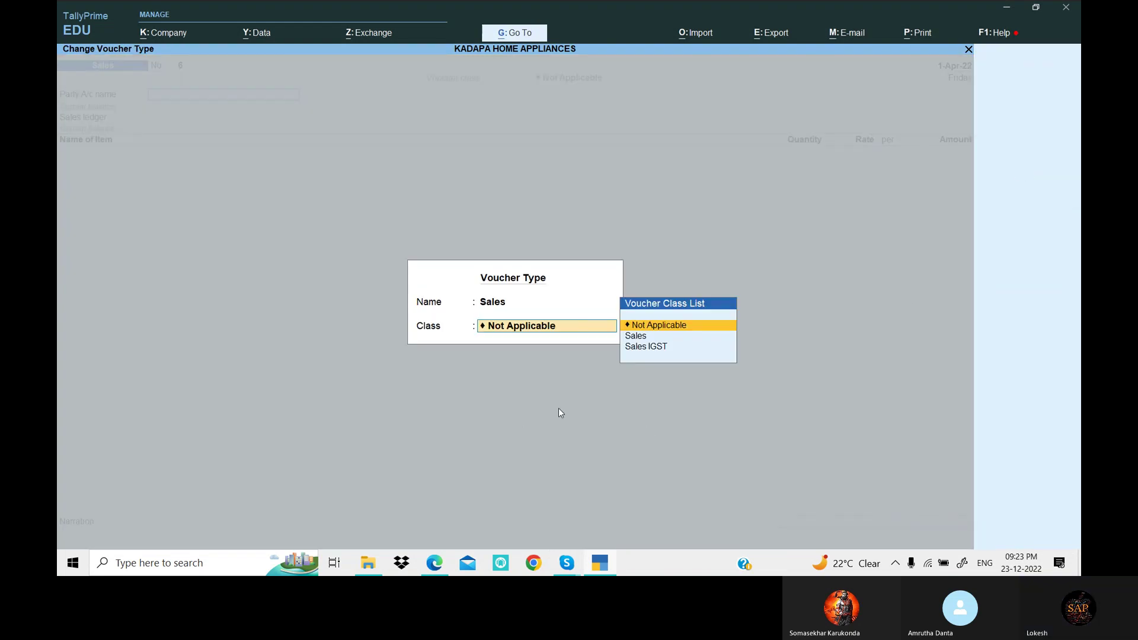
pyautogui.press('Down')
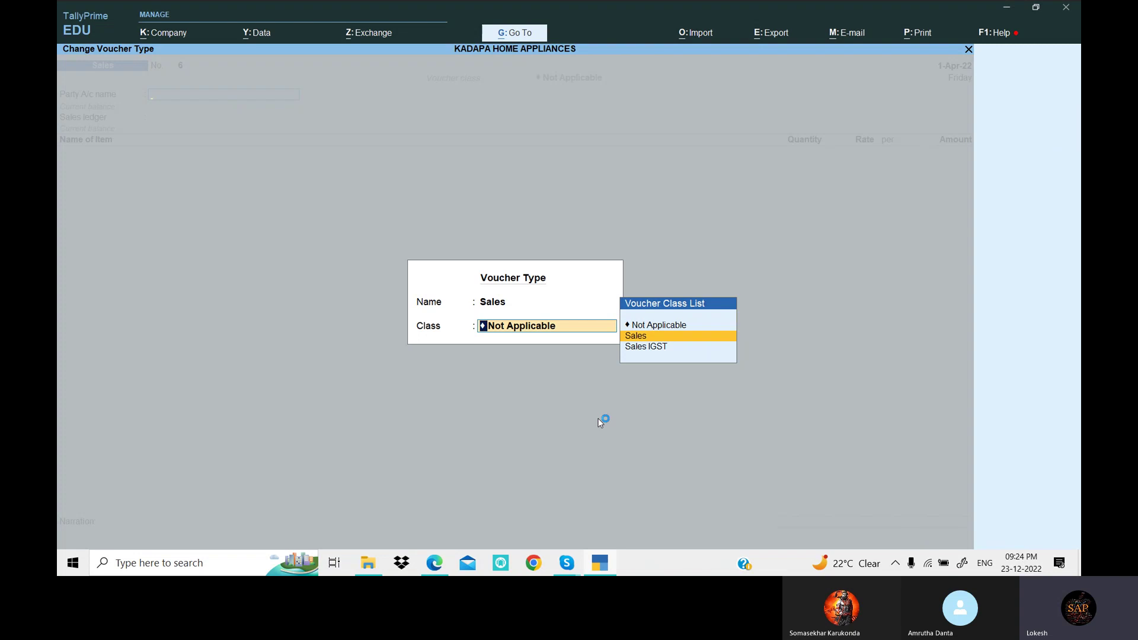
pyautogui.press('Return')
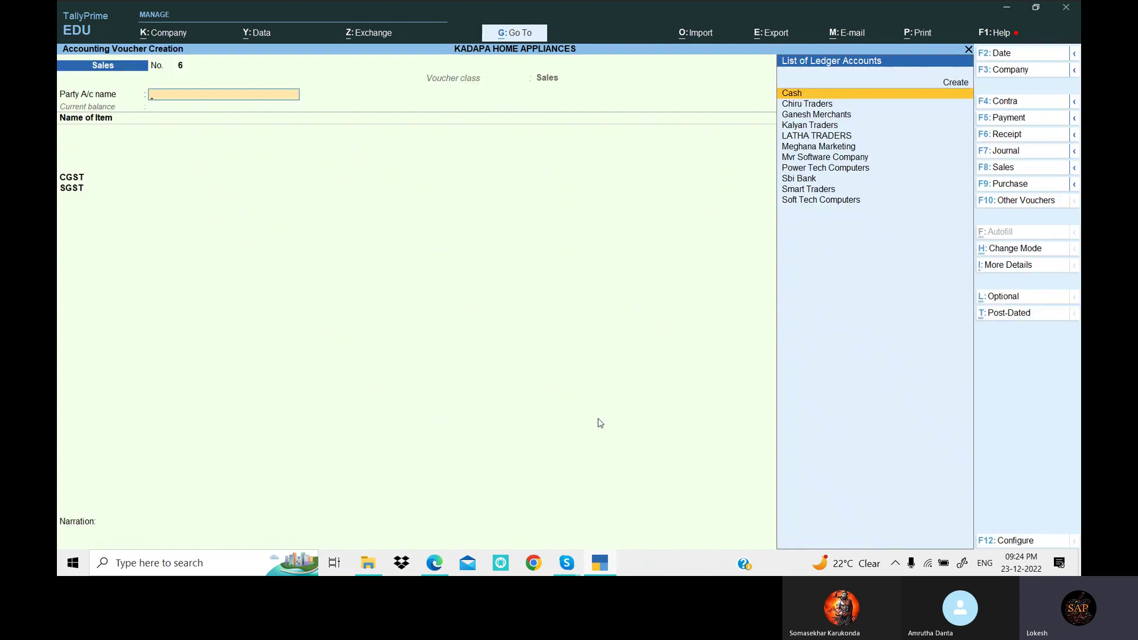
# Switch the sales voucher's class to Sales IGST to check its tax ledger and return to the Sales class
pyautogui.click(1004, 171)
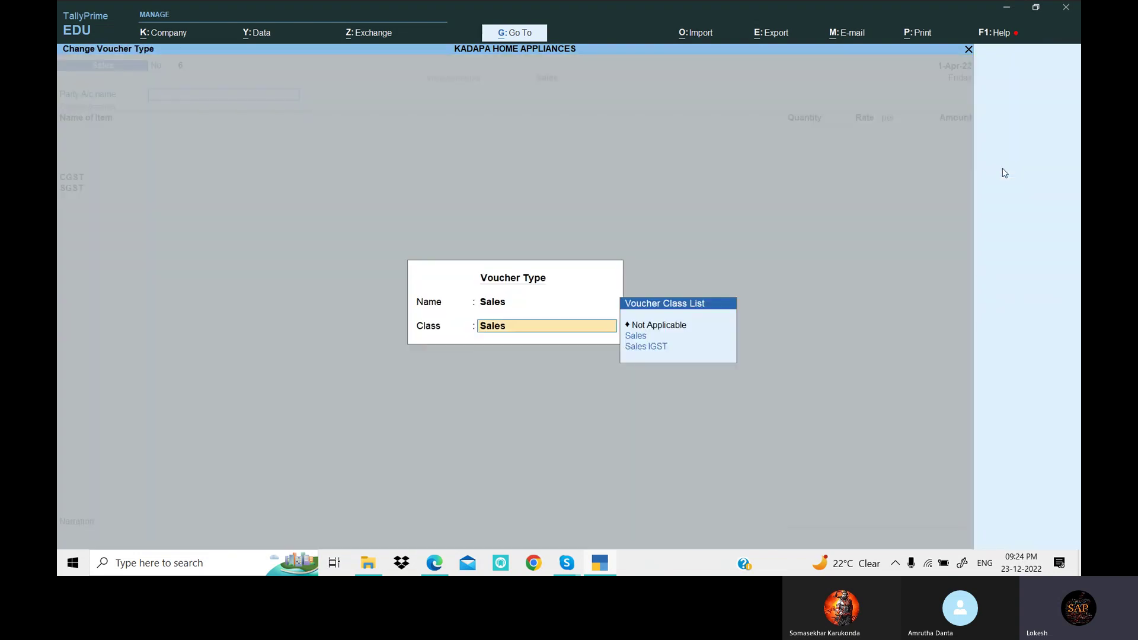
pyautogui.press('Down')
pyautogui.press('Return')
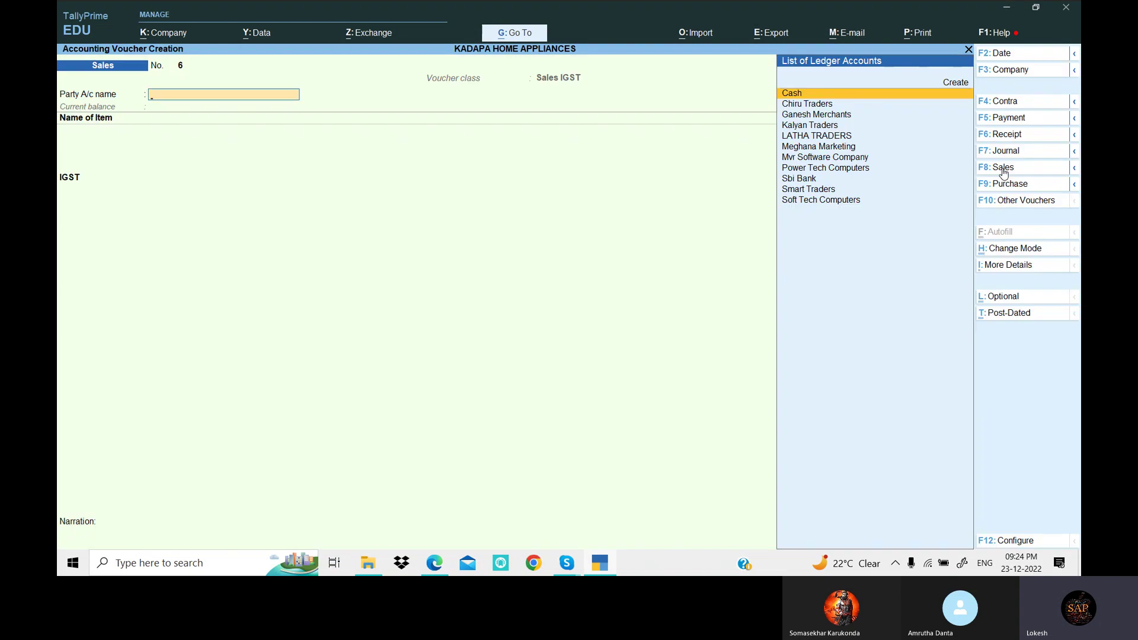
pyautogui.press('Up')
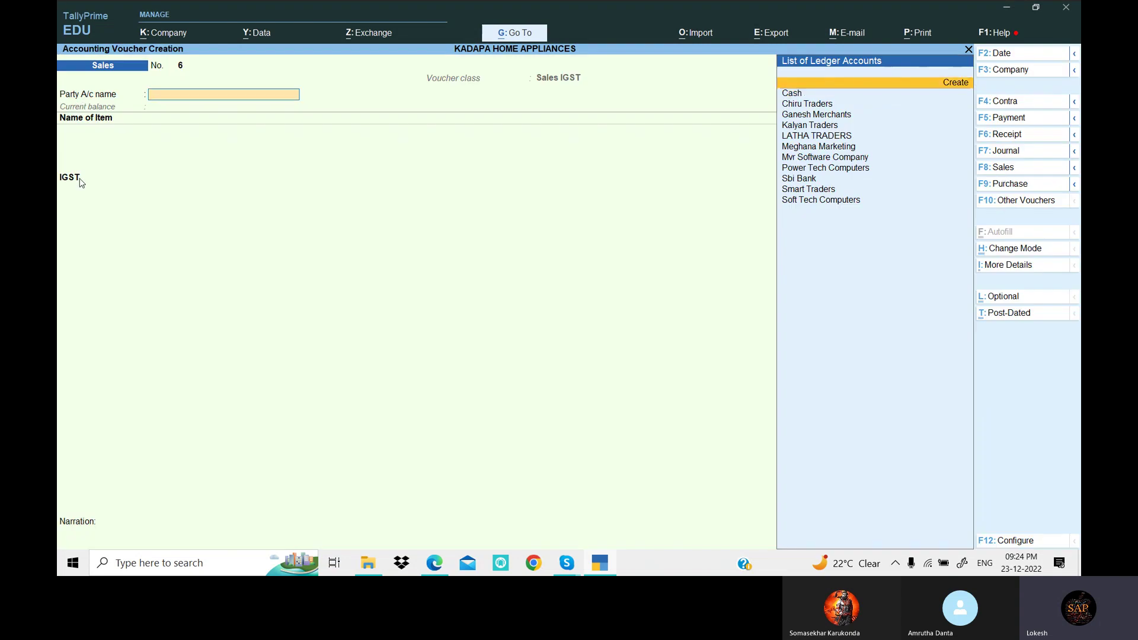
pyautogui.click(1021, 172)
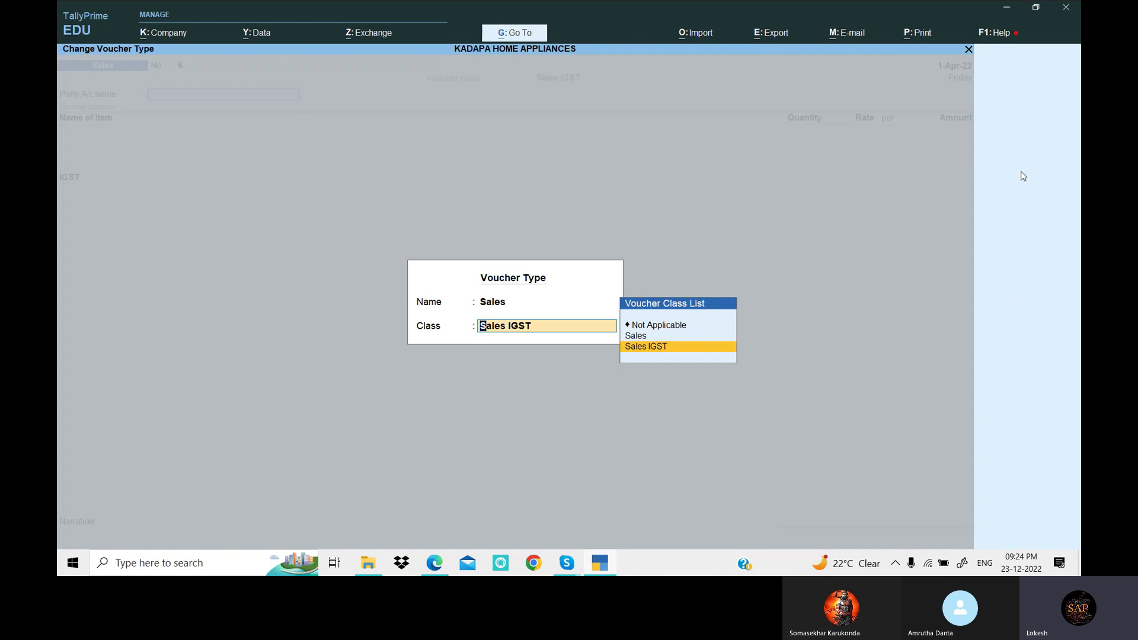
pyautogui.press('Up')
pyautogui.press('Return')
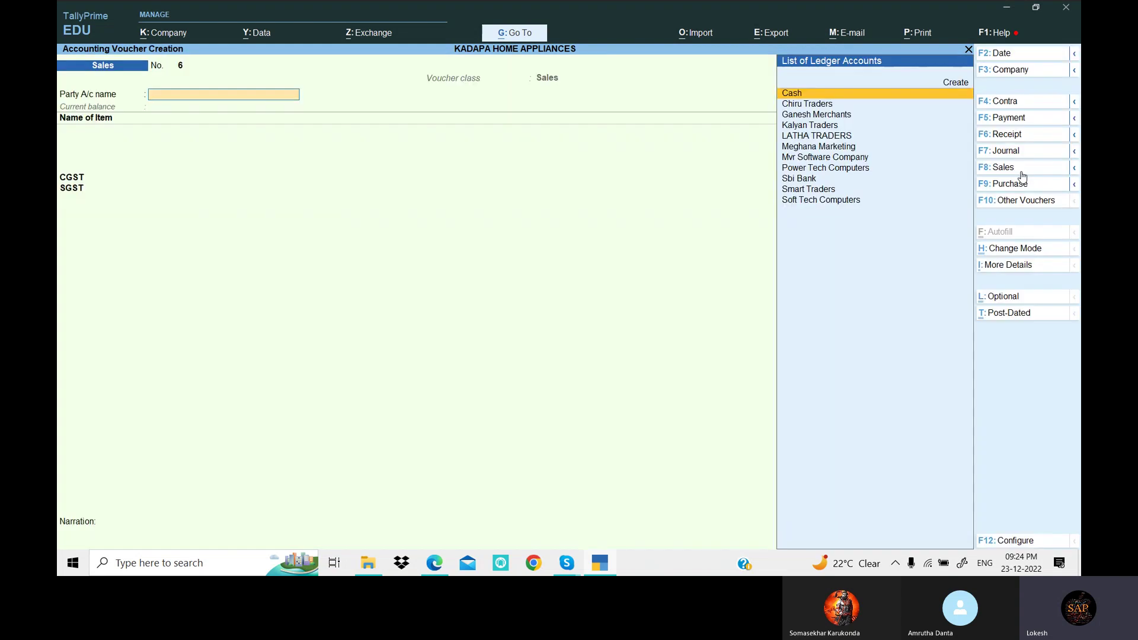
# Choose Ganesh Merchants as the party account and accept the default dispatch and party details
pyautogui.press('Down')
pyautogui.press('Down')
pyautogui.press('Return')
pyautogui.press('Return')
pyautogui.press('Return')
pyautogui.press('Return')
pyautogui.press('Return')
pyautogui.press('Return')
pyautogui.press('Return')
pyautogui.press('Return')
pyautogui.press('Return')
pyautogui.press('Return')
pyautogui.press('Return')
pyautogui.press('Return')
pyautogui.press('Return')
pyautogui.press('Return')
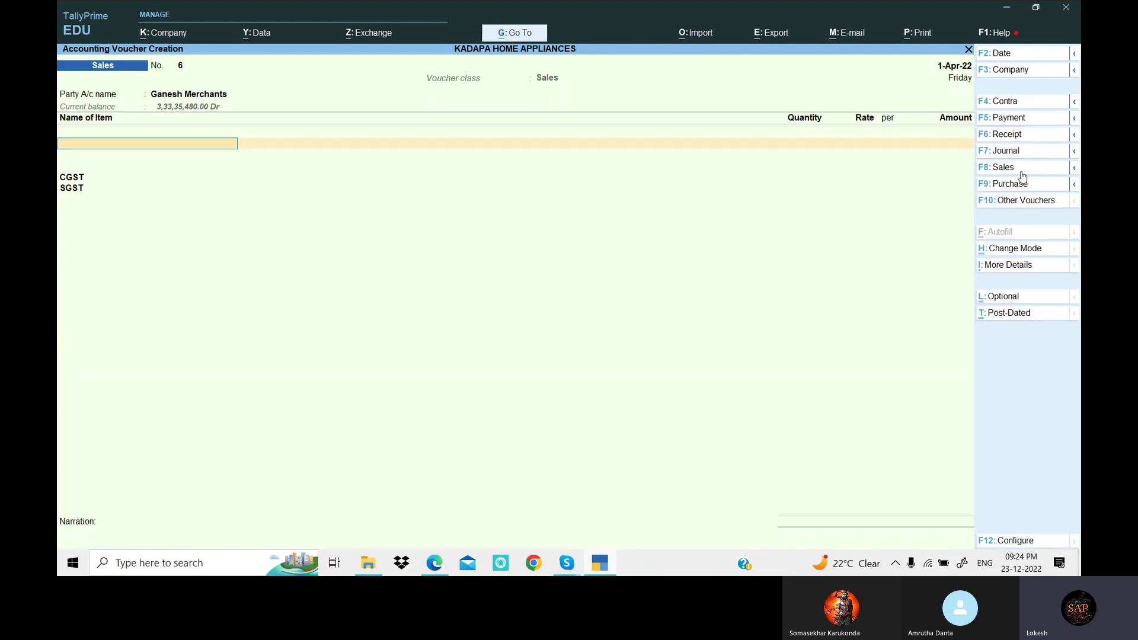
# Add the stock item Multy user with quantity 2 nos at a rate of 10,000
pyautogui.press('Down')
pyautogui.press('Down')
pyautogui.press('Down')
pyautogui.press('Down')
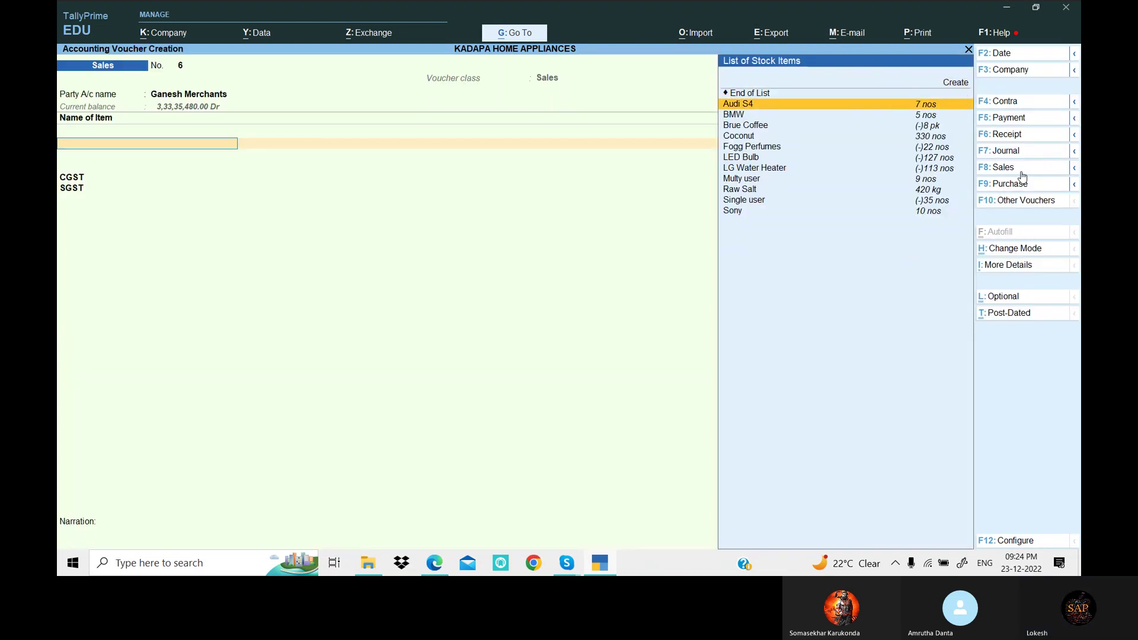
pyautogui.press('Down')
pyautogui.press('Down')
pyautogui.press('Down')
pyautogui.press('Down')
pyautogui.press('Return')
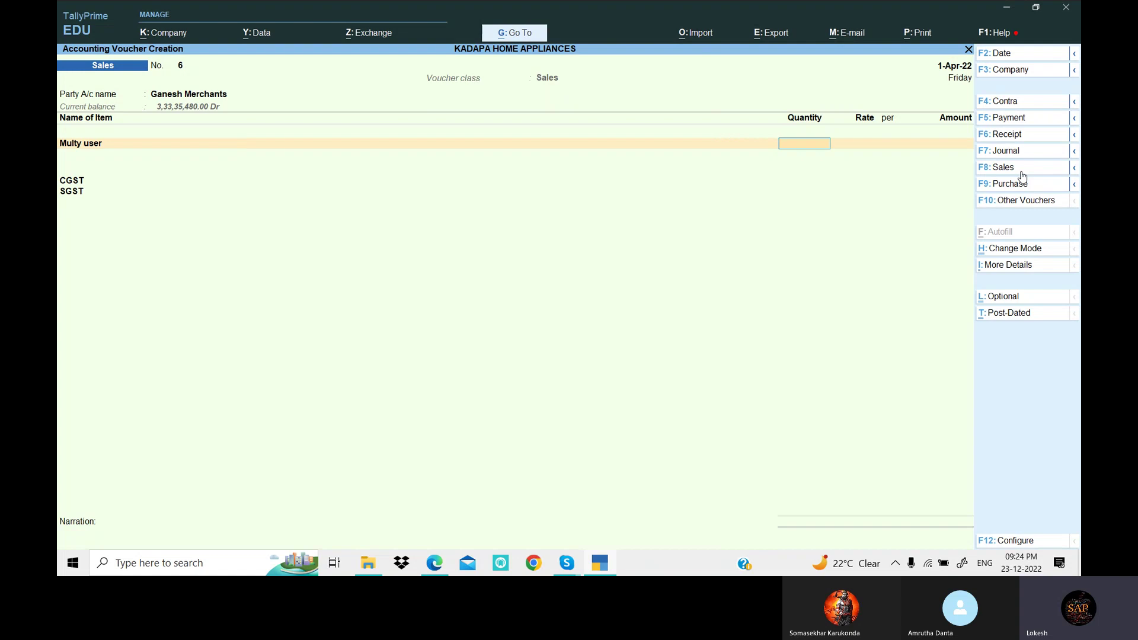
pyautogui.write('2')
pyautogui.press('Return')
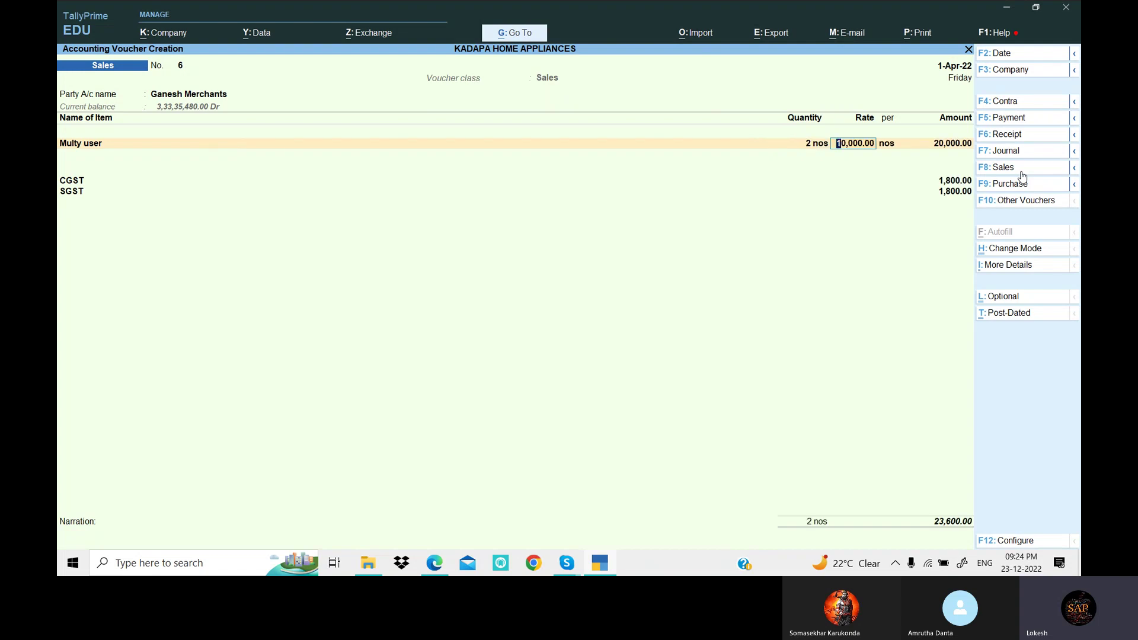
pyautogui.press('Return')
pyautogui.press('Return')
pyautogui.press('Return')
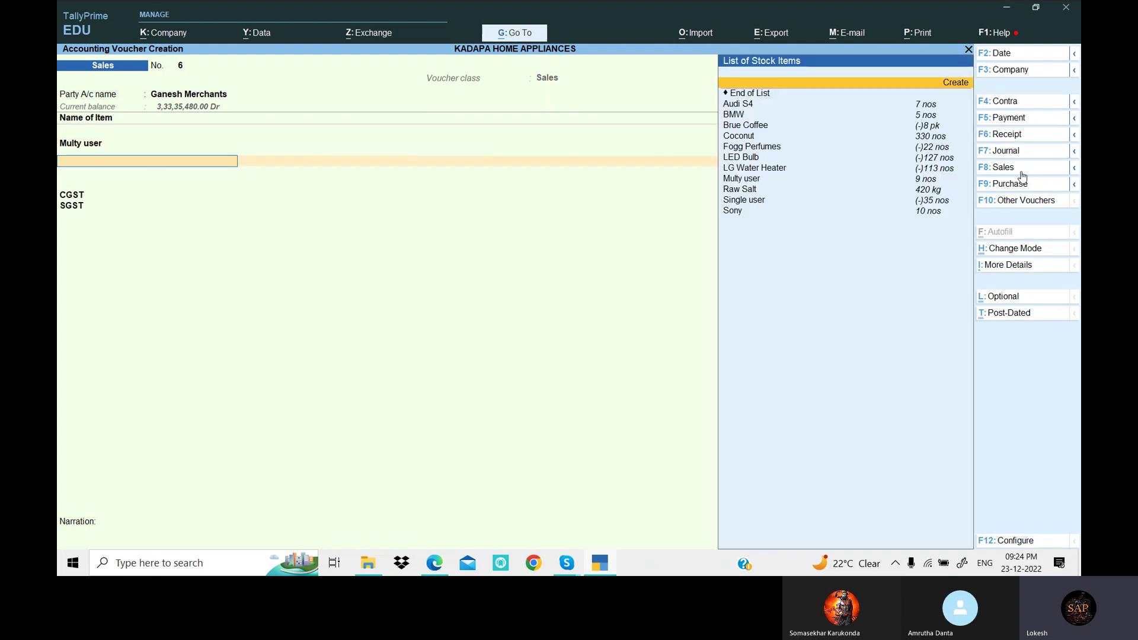
# Add the stock item Sony with quantity 2 nos at a rate of 15,000 and end the item list
pyautogui.press('Down')
pyautogui.press('Down')
pyautogui.press('Down')
pyautogui.press('Down')
pyautogui.press('Down')
pyautogui.press('Down')
pyautogui.press('Down')
pyautogui.press('Down')
pyautogui.press('Down')
pyautogui.press('Down')
pyautogui.press('Down')
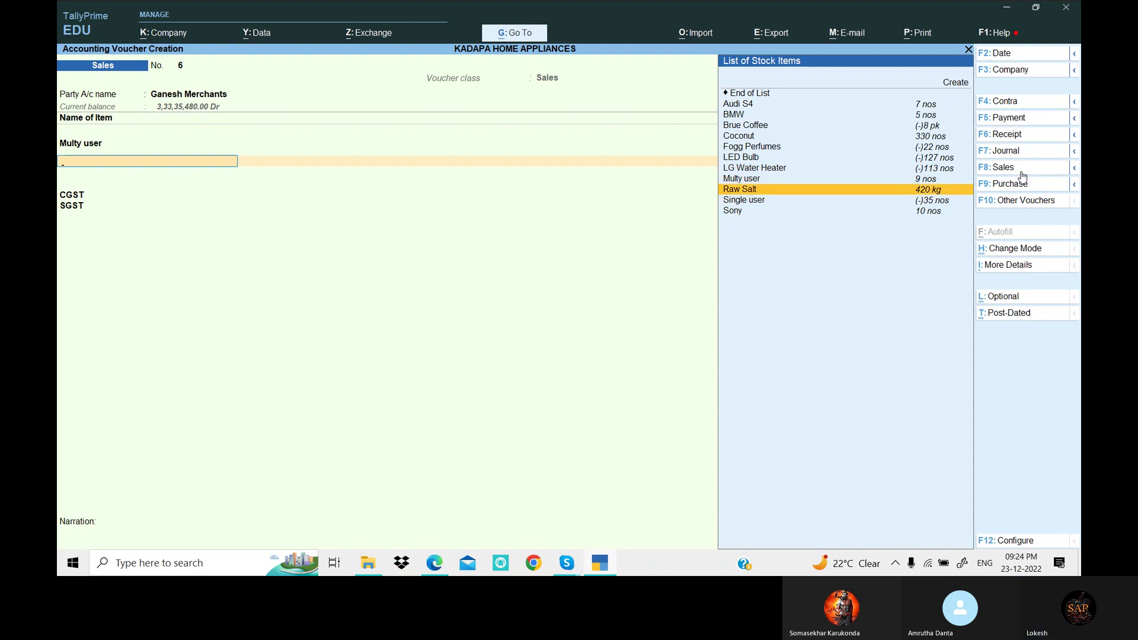
pyautogui.press('Return')
pyautogui.write('2')
pyautogui.press('Return')
pyautogui.write('15000')
pyautogui.press('Return')
pyautogui.press('Return')
pyautogui.press('Return')
pyautogui.press('Return')
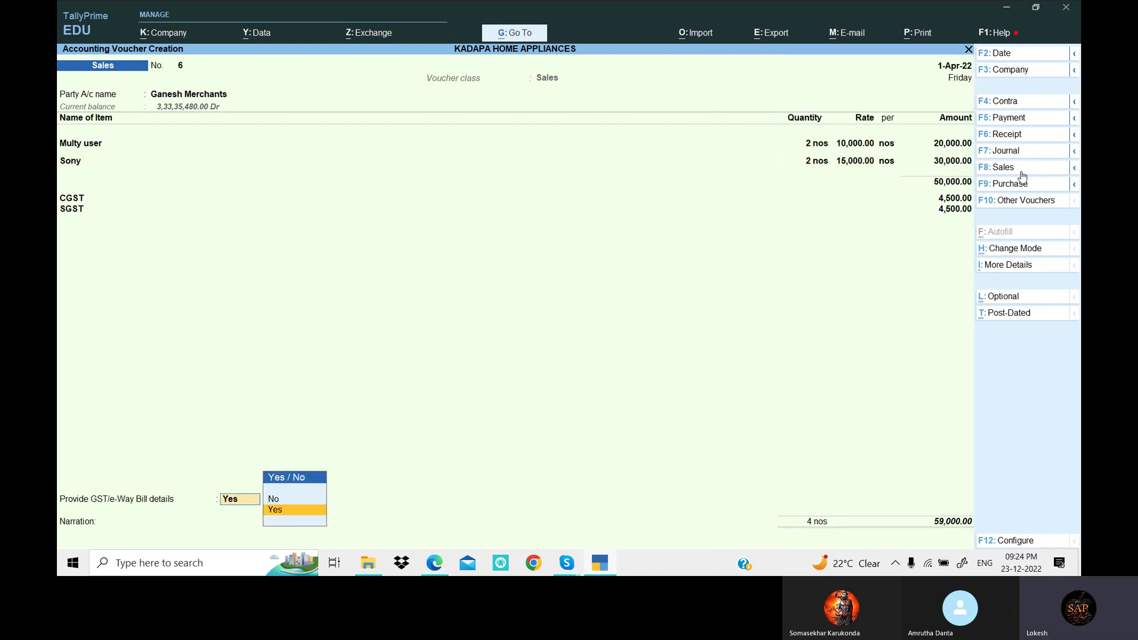
# Set the GST/e-Way Bill details option to No, leave the narration blank and save the sales voucher
pyautogui.press('Up')
pyautogui.press('Return')
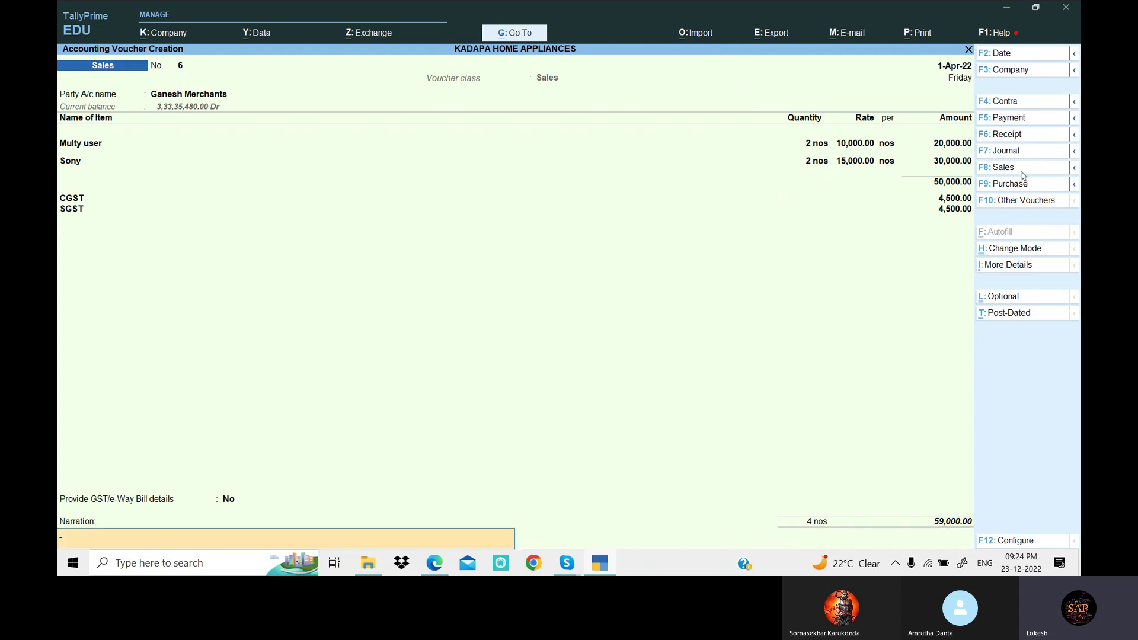
pyautogui.press('Return')
pyautogui.press('Return')
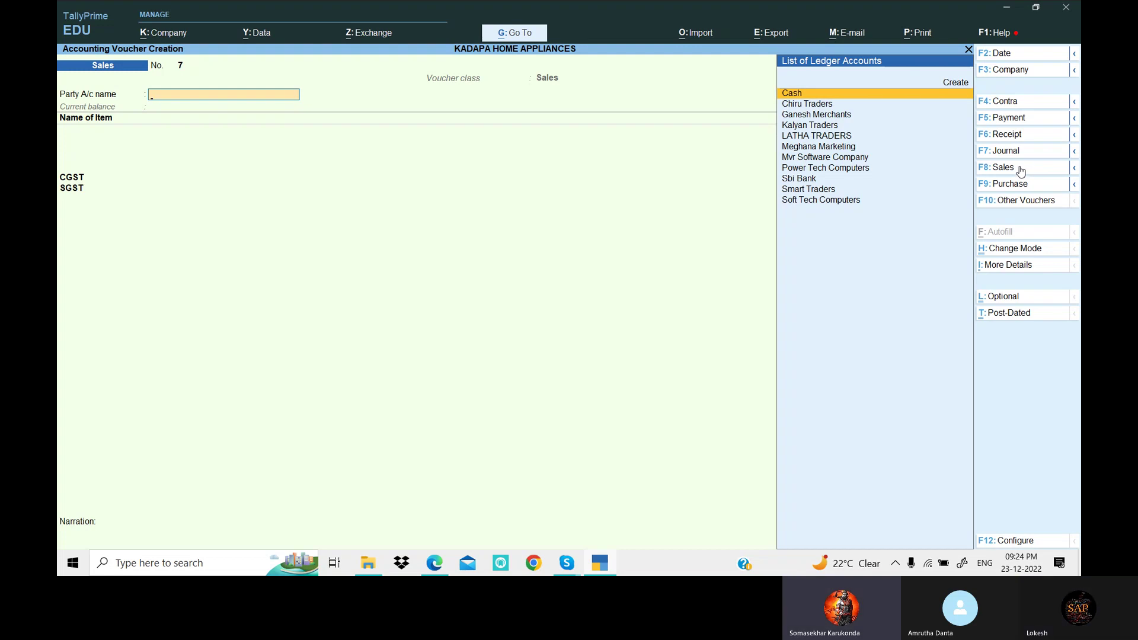
# Set the class of the new sales voucher to Sales IGST
pyautogui.click(1020, 169)
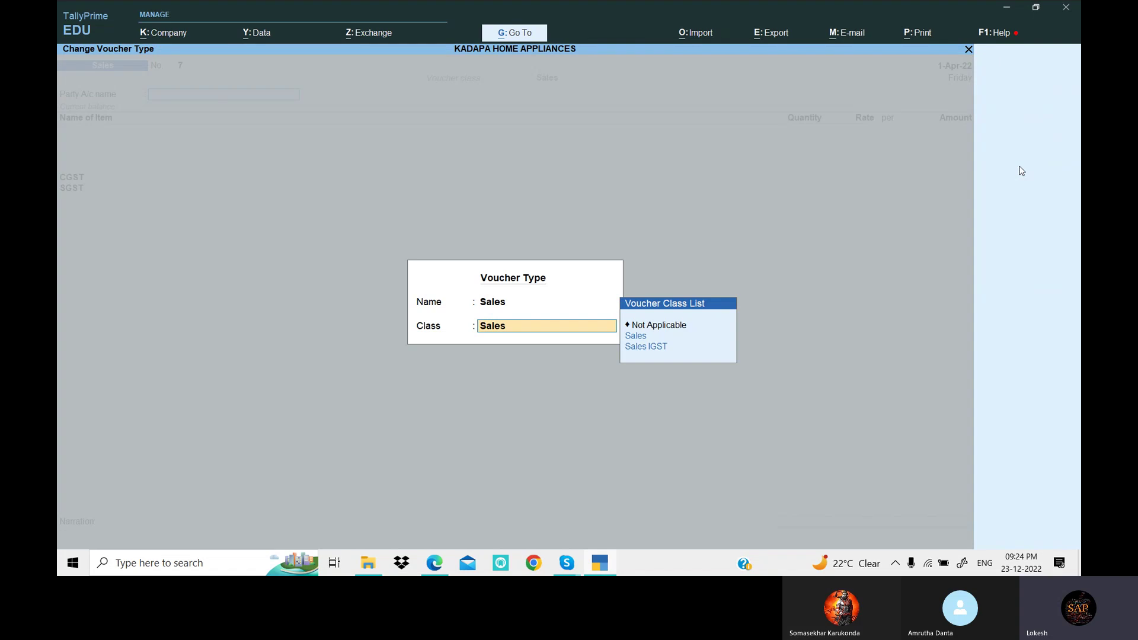
pyautogui.press('Down')
pyautogui.press('Down')
pyautogui.press('Return')
# Choose Mvr Software Company as the party account and accept the default dispatch and party details
pyautogui.press('Down')
pyautogui.press('Down')
pyautogui.press('Down')
pyautogui.press('Down')
pyautogui.press('Down')
pyautogui.press('Down')
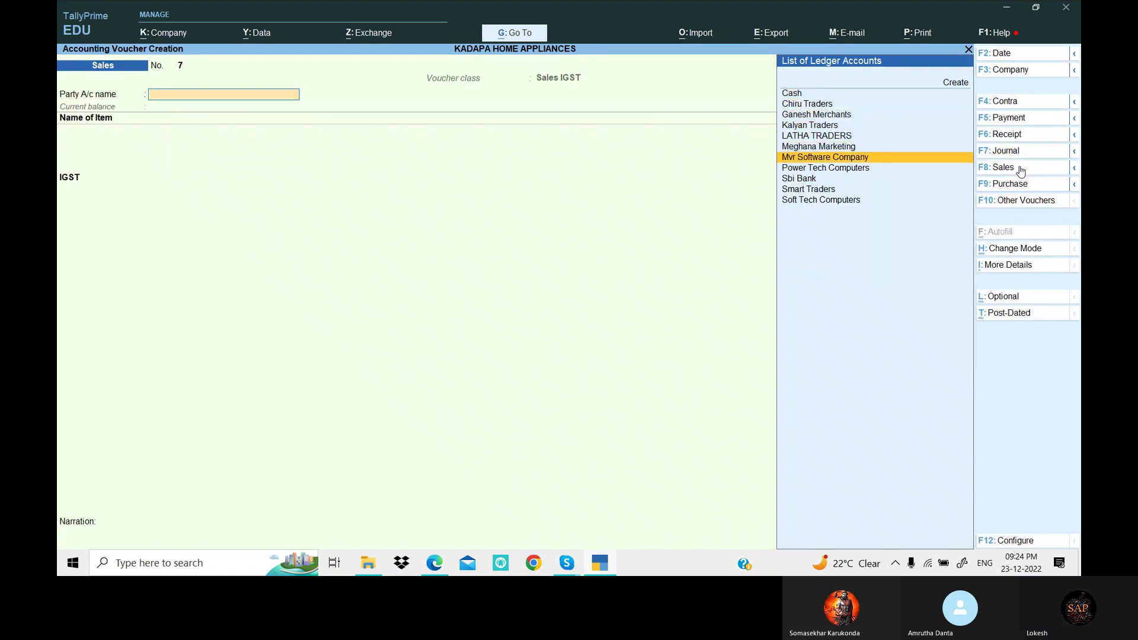
pyautogui.press('Return')
pyautogui.press('Return')
pyautogui.press('Return')
pyautogui.press('Return')
pyautogui.press('Return')
pyautogui.press('Return')
pyautogui.press('Return')
pyautogui.press('Return')
pyautogui.press('Return')
pyautogui.press('Return')
pyautogui.press('Return')
pyautogui.press('Return')
pyautogui.press('Return')
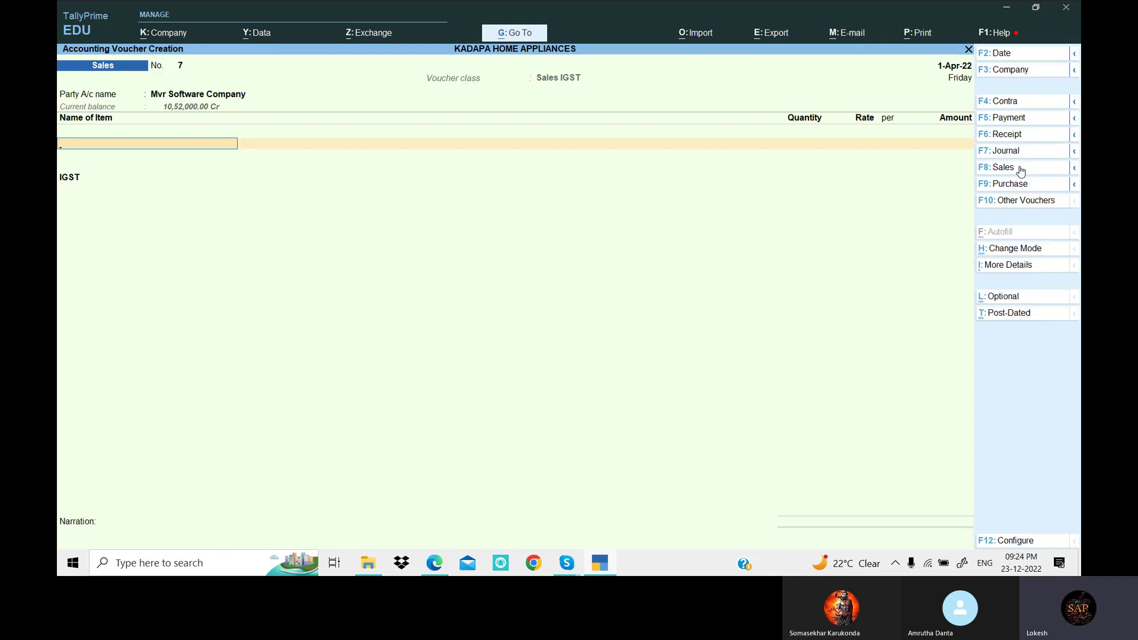
# Add the stock item Sony to the Sales IGST voucher with quantity 5 nos at a rate of 15,000
pyautogui.press('Down')
pyautogui.press('Down')
pyautogui.press('Down')
pyautogui.press('Down')
pyautogui.press('Down')
pyautogui.press('Down')
pyautogui.press('Down')
pyautogui.press('Down')
pyautogui.press('Down')
pyautogui.press('Down')
pyautogui.press('Down')
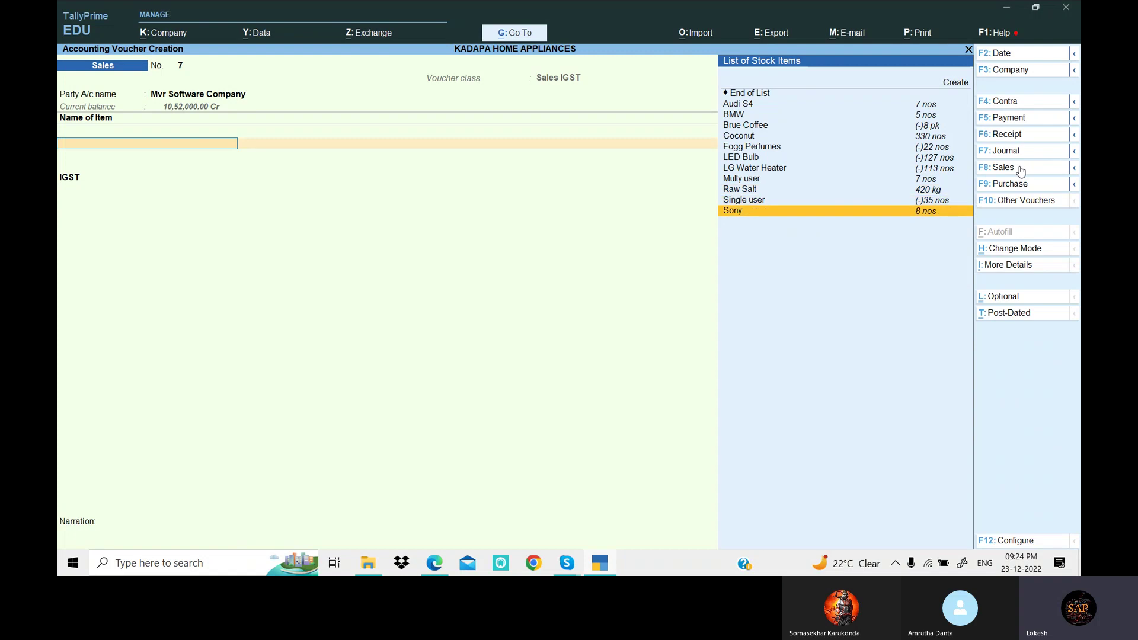
pyautogui.press('Return')
pyautogui.write('5')
pyautogui.press('Return')
pyautogui.press('Return')
pyautogui.press('Return')
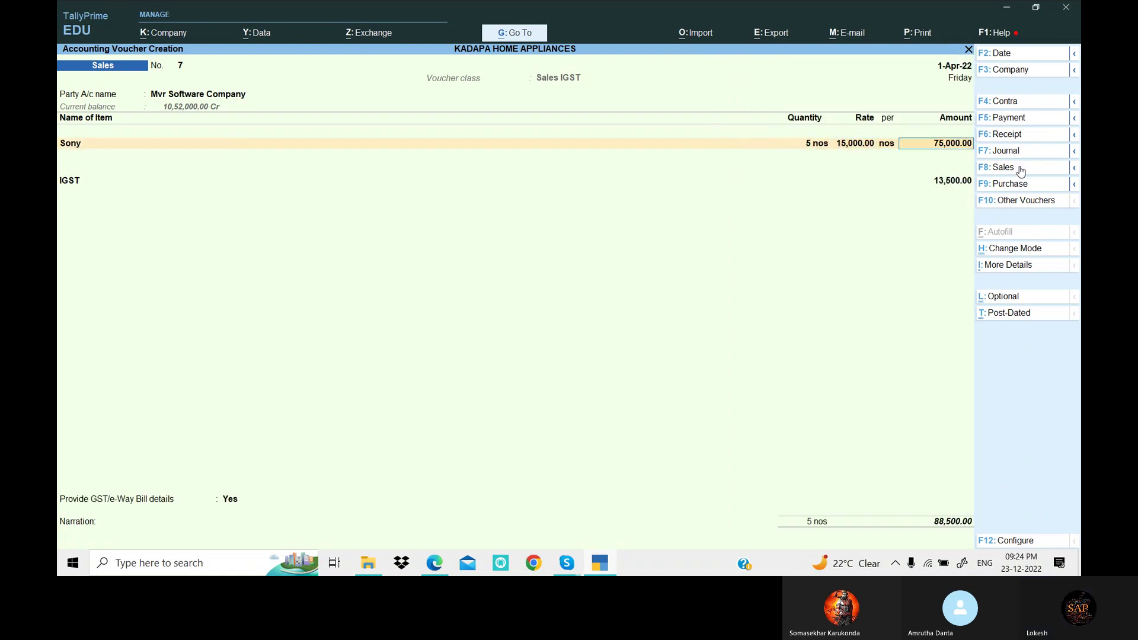
# Add a second Sony line to the Sales IGST voucher with quantity 6 nos at a rate of 15,000
pyautogui.press('Return')
pyautogui.press('Down')
pyautogui.press('Down')
pyautogui.press('Down')
pyautogui.press('Down')
pyautogui.press('Down')
pyautogui.press('Down')
pyautogui.press('Down')
pyautogui.press('Down')
pyautogui.press('Down')
pyautogui.press('Down')
pyautogui.press('Down')
pyautogui.press('Return')
pyautogui.write('6')
pyautogui.press('Return')
pyautogui.press('Return')
pyautogui.press('Return')
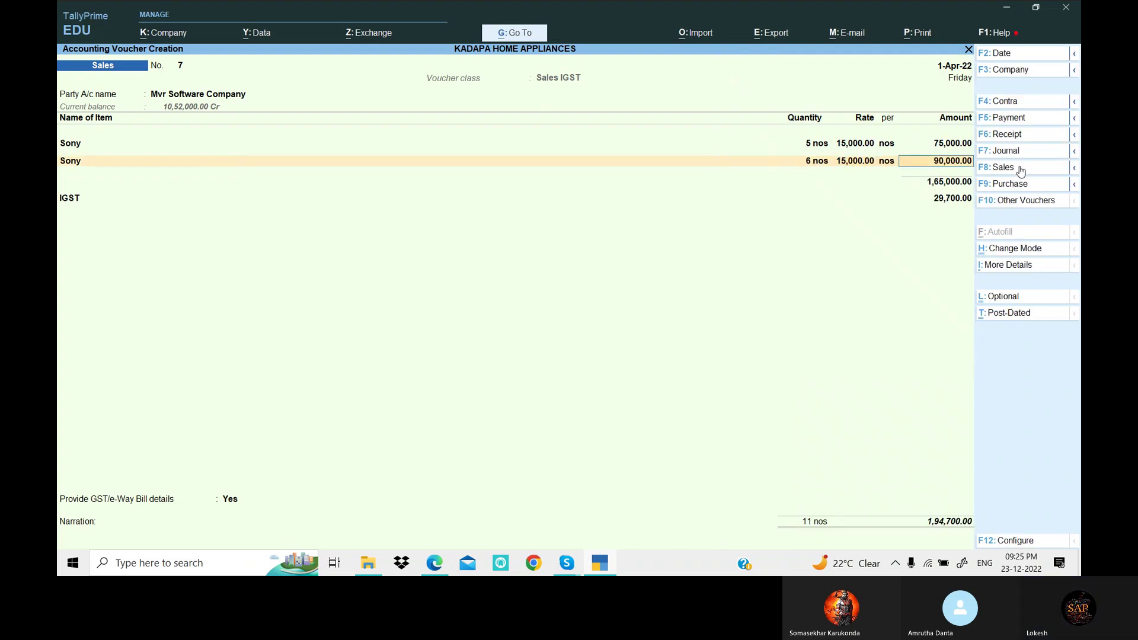
# End the item list, leave the additional e-way bill details unfilled and set Provide GST/e-Way Bill details to No
pyautogui.press('Return')
pyautogui.press('Return')
pyautogui.press('Return')
pyautogui.press('Return')
pyautogui.press('Return')
pyautogui.press('Return')
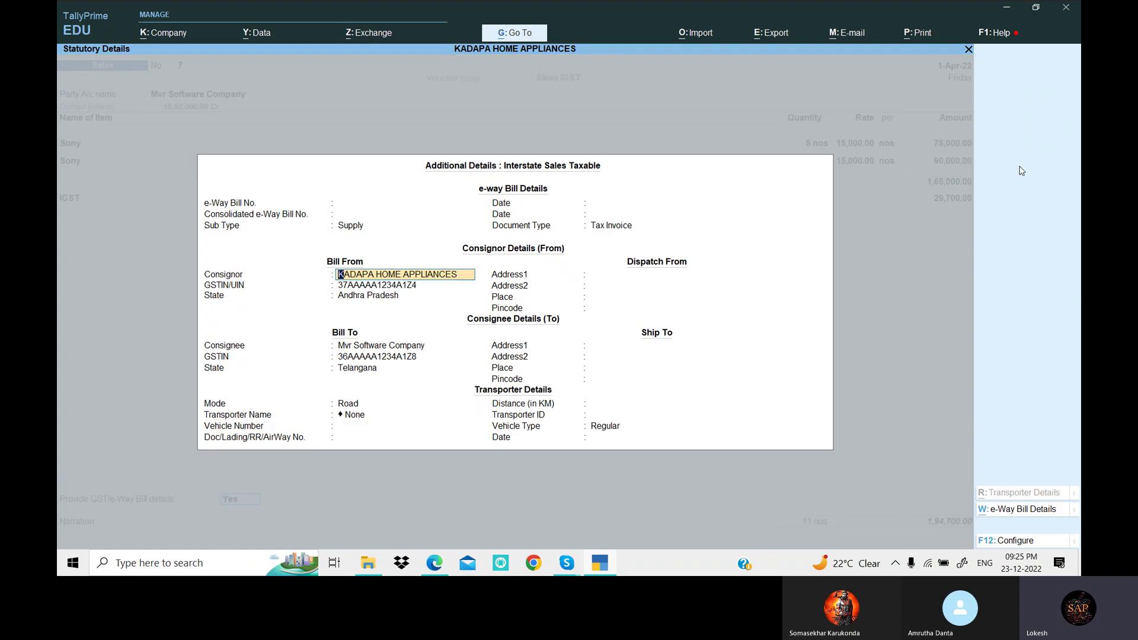
pyautogui.press('BackSpace')
pyautogui.press('BackSpace')
pyautogui.press('BackSpace')
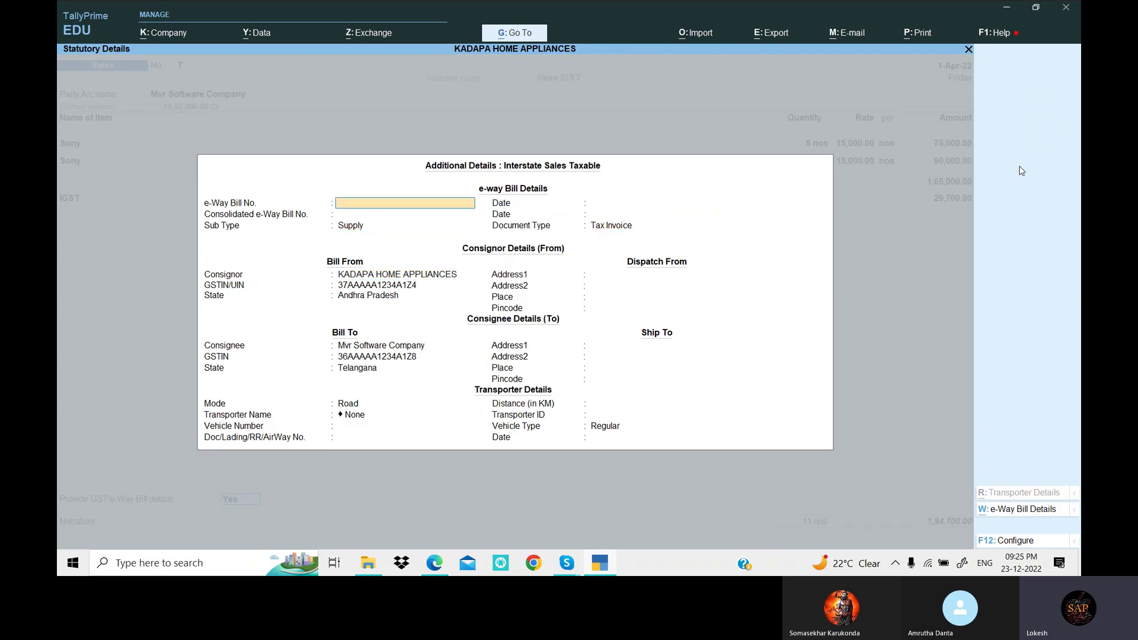
pyautogui.press('Escape')
pyautogui.press('Up')
pyautogui.press('Return')
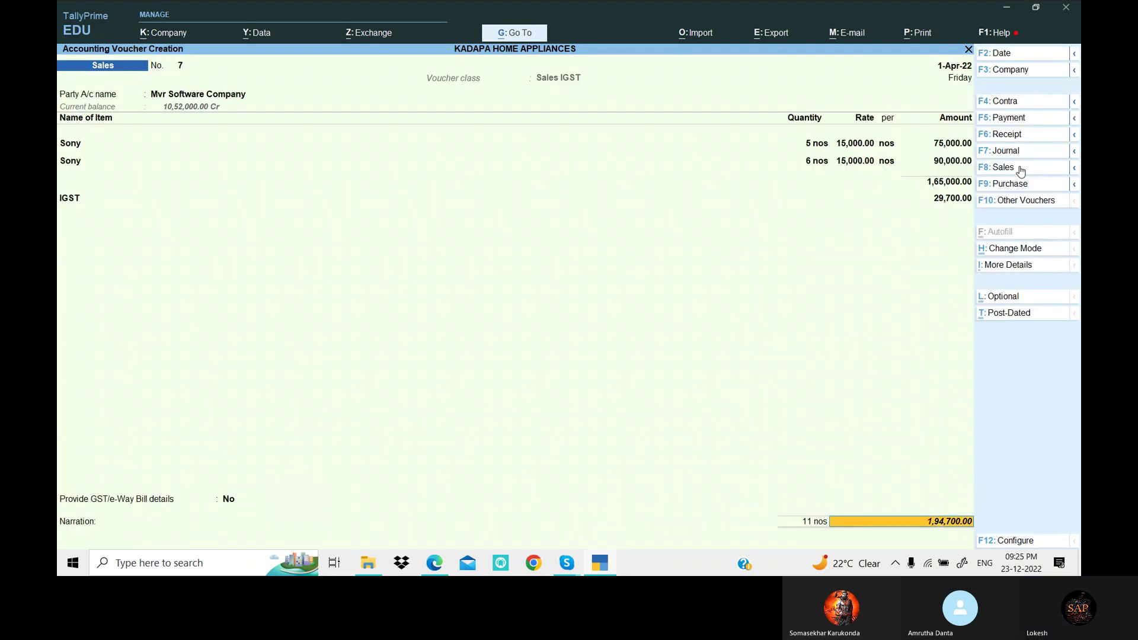
# Save the Sales IGST voucher with a blank narration and return to the Gateway of Tally
pyautogui.press('Return')
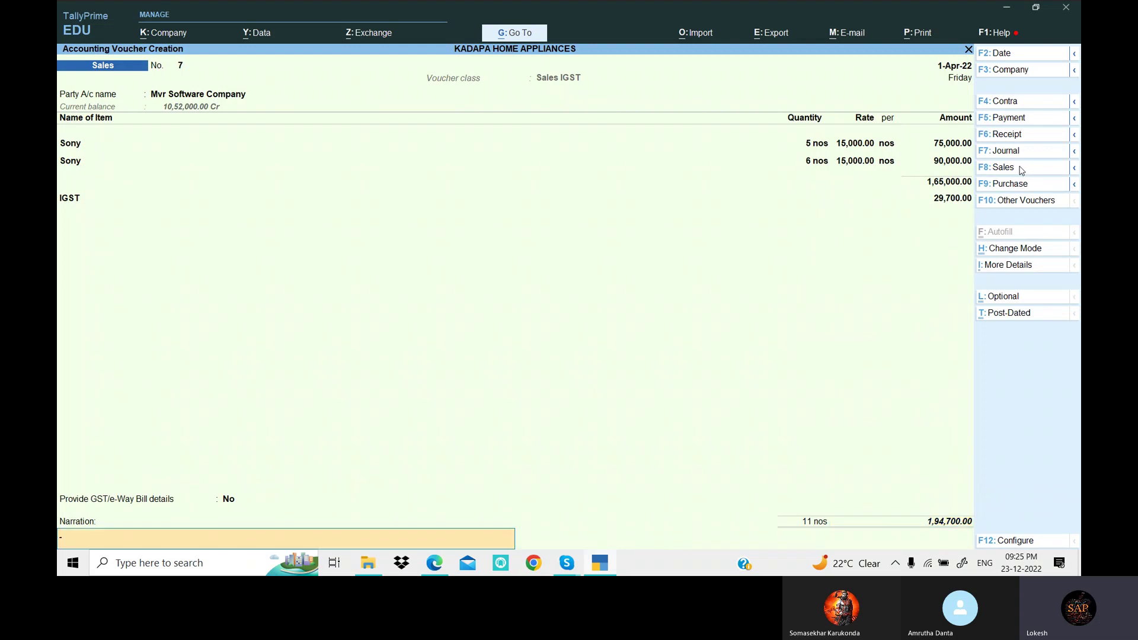
pyautogui.press('Return')
pyautogui.press('Return')
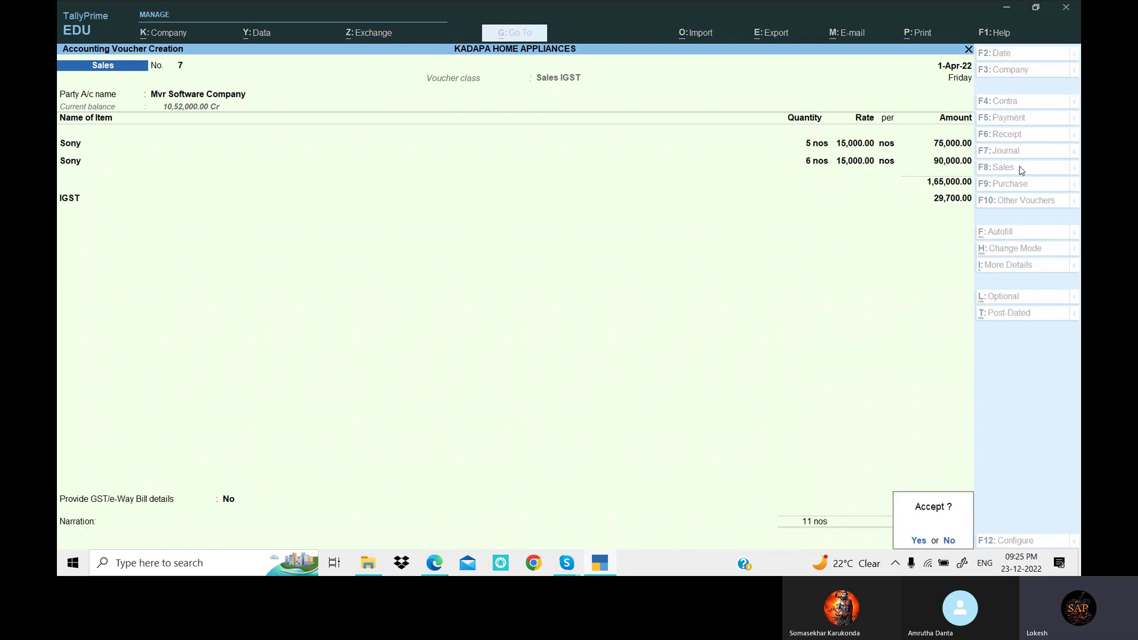
pyautogui.press('Return')
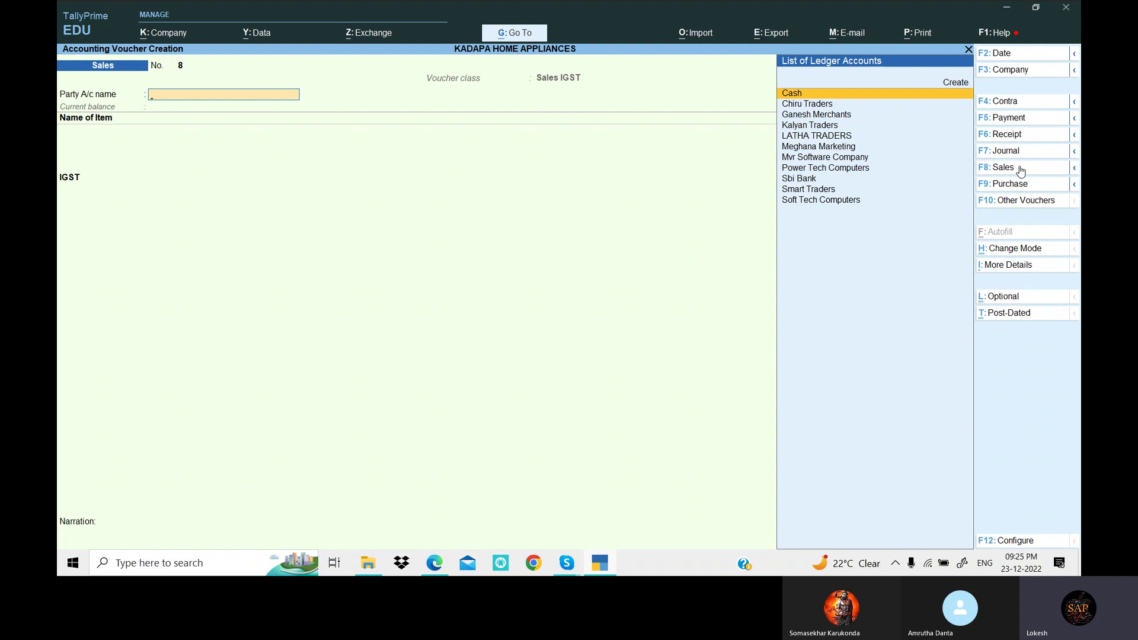
pyautogui.press('Escape')
pyautogui.press('Return')
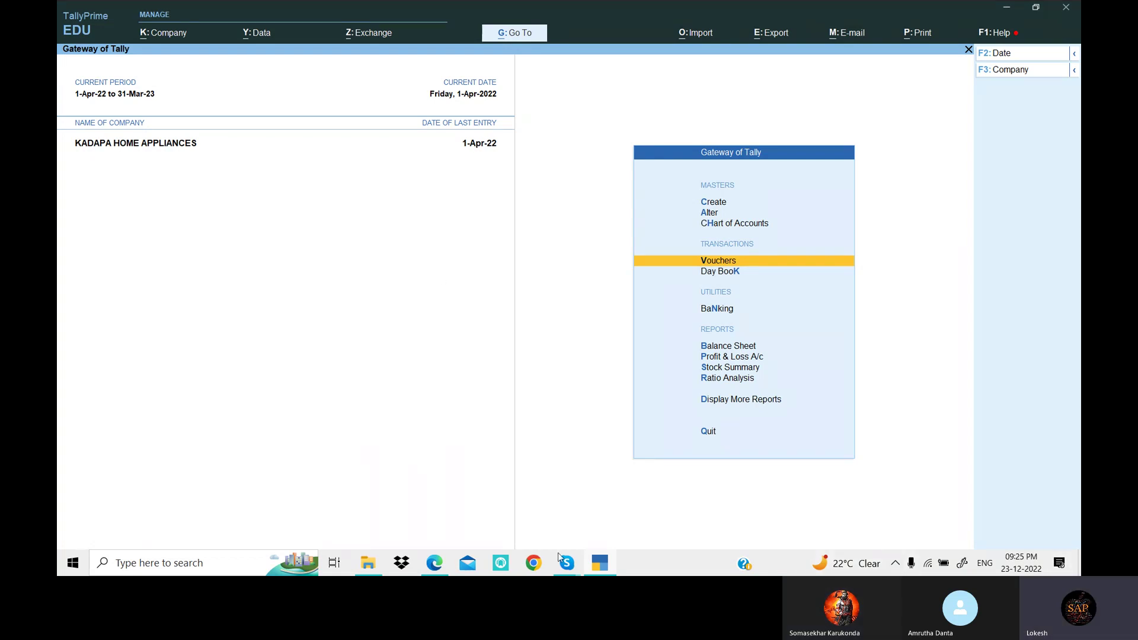
# Switch to the Skype call window and end the group call
pyautogui.click(578, 570)
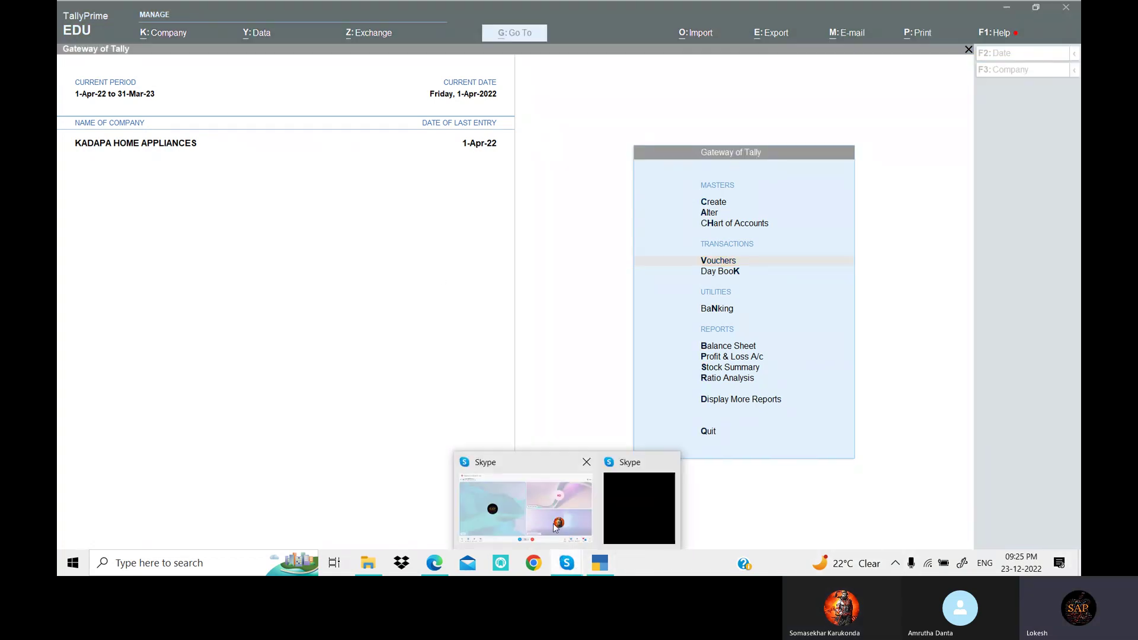
pyautogui.click(521, 530)
pyautogui.click(619, 523)
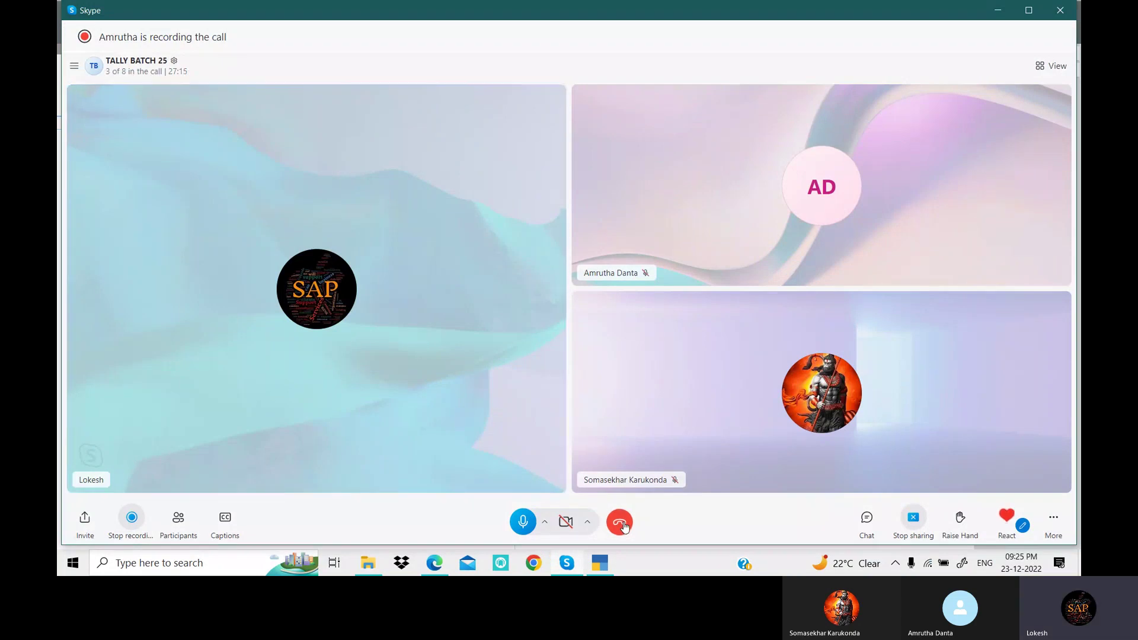